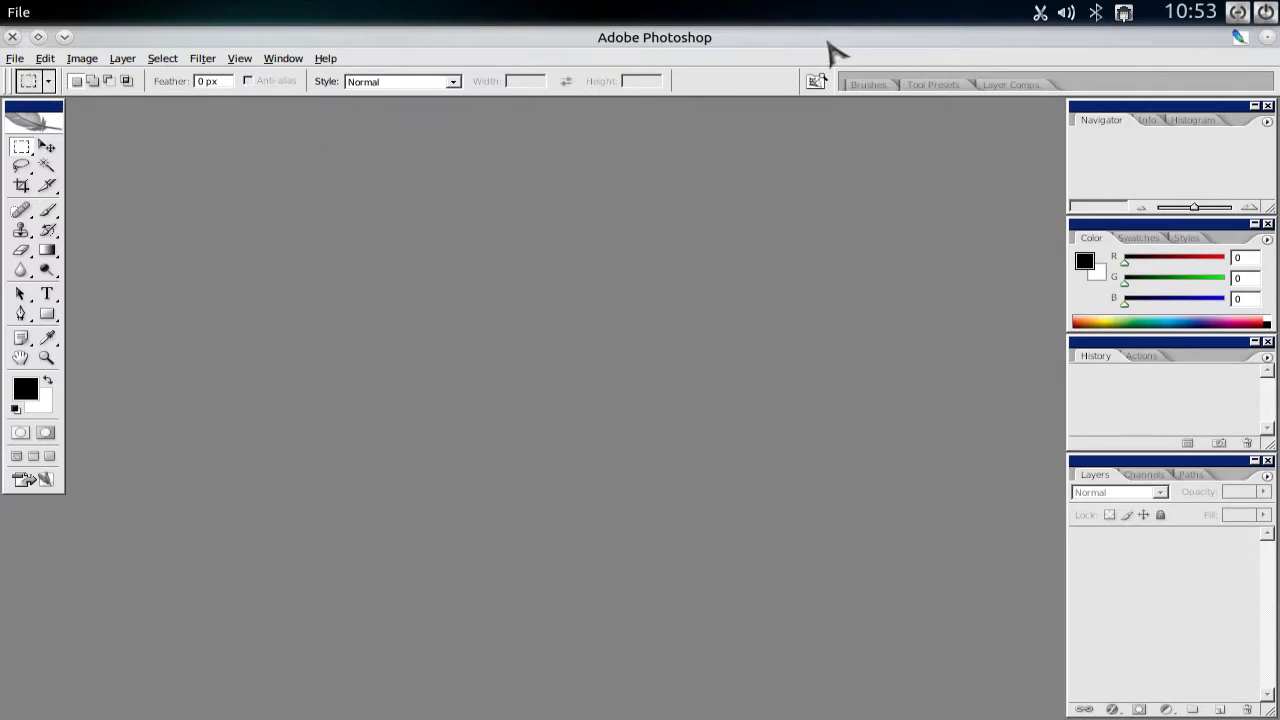
Create a new 2000 × 2000 px document with a transparent background.
left_click(15, 60)
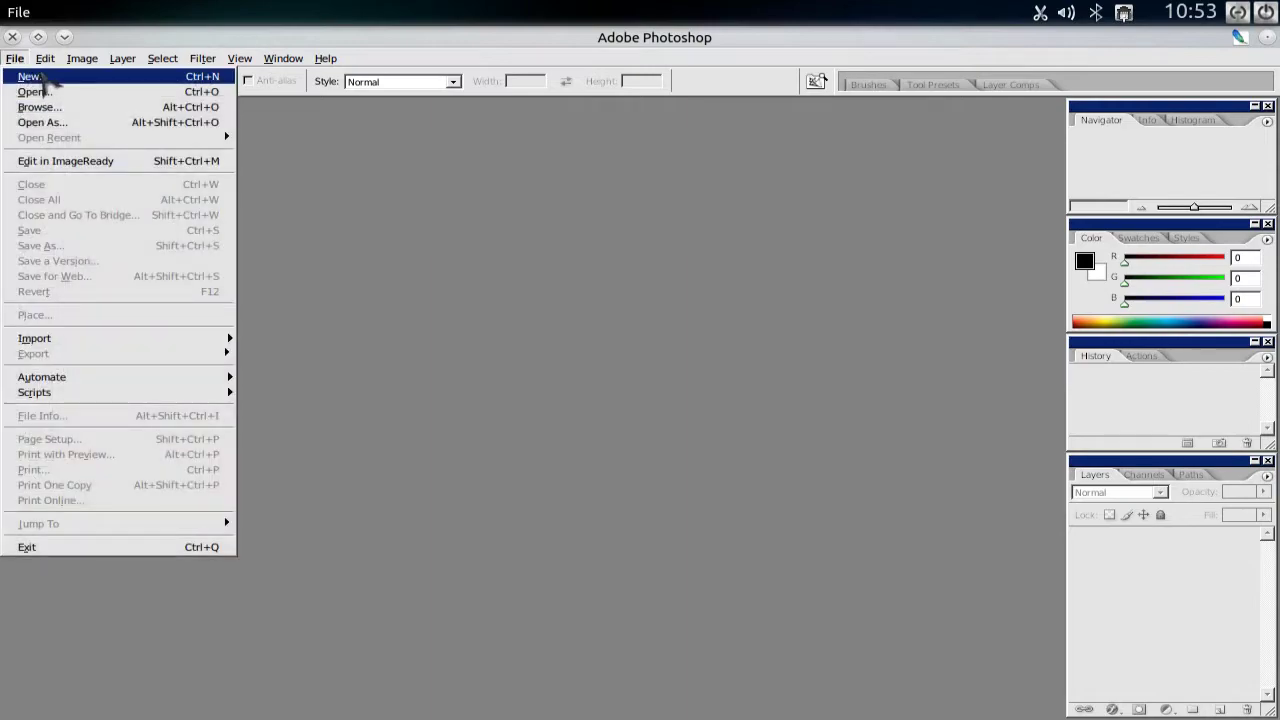
left_click(40, 80)
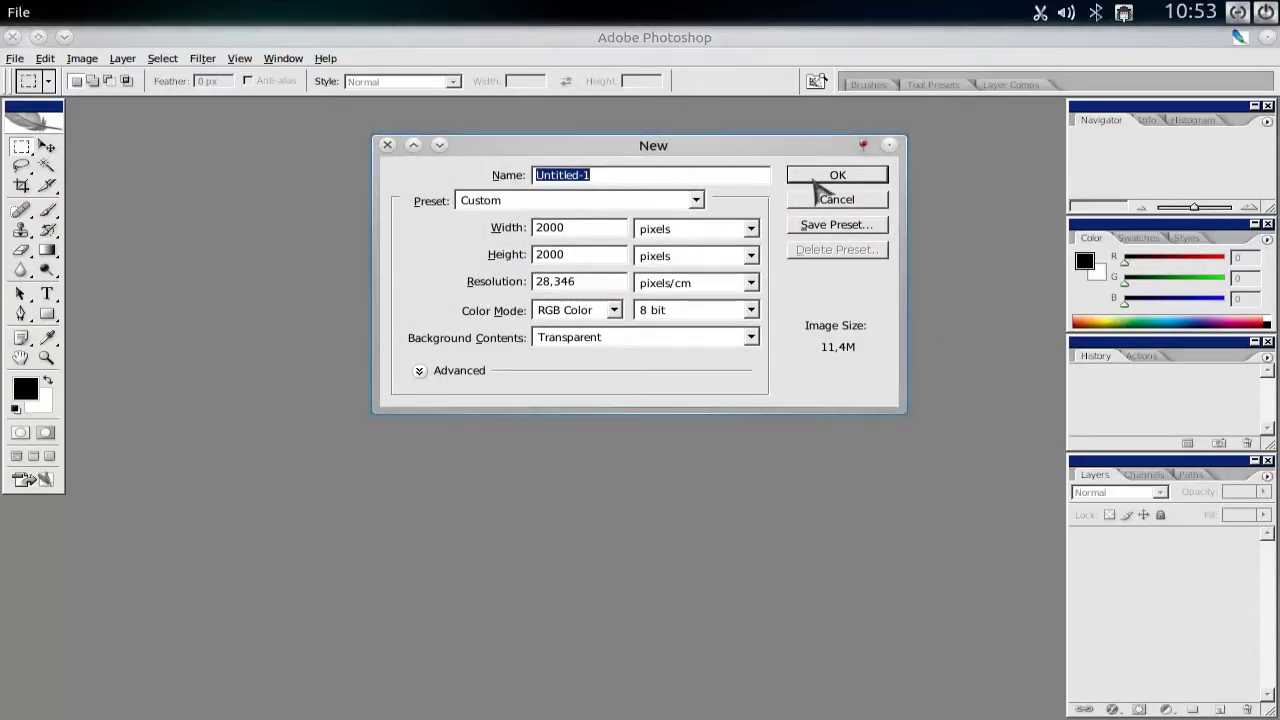
left_click(818, 178)
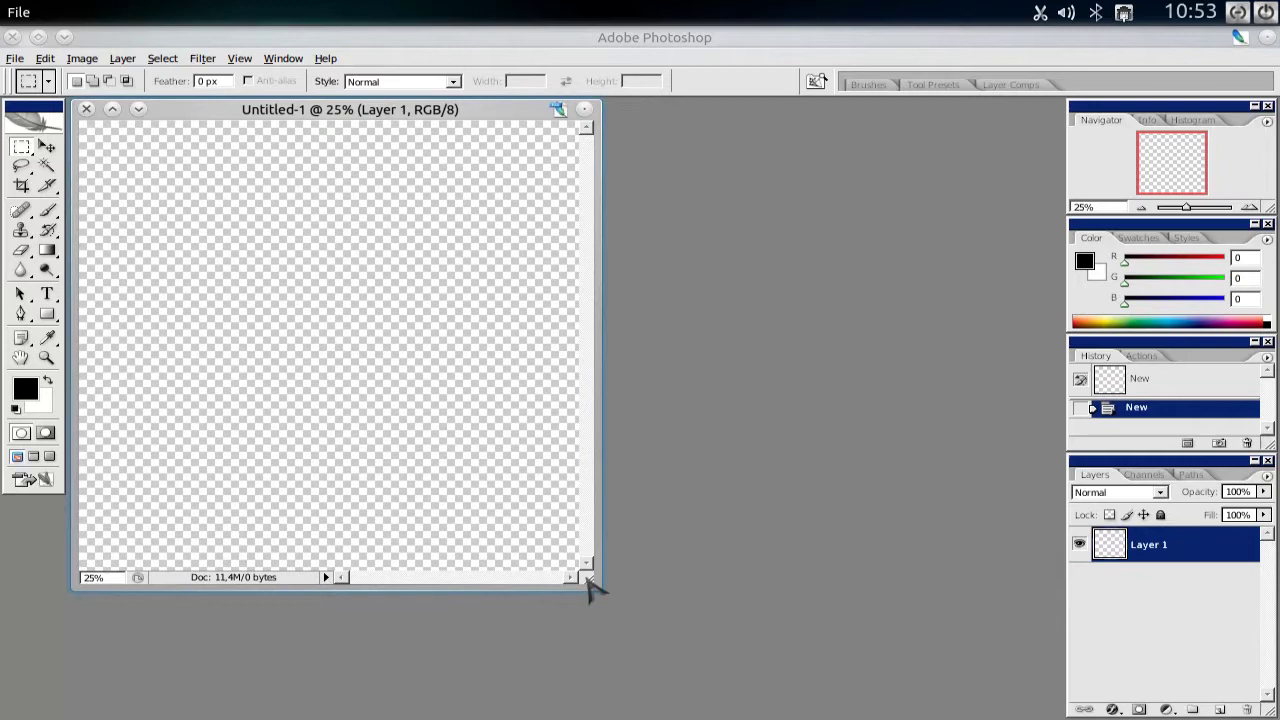
Enlarge the document window to fill the workspace and set the zoom to 50%.
left_click_drag(588, 582, 1030, 712)
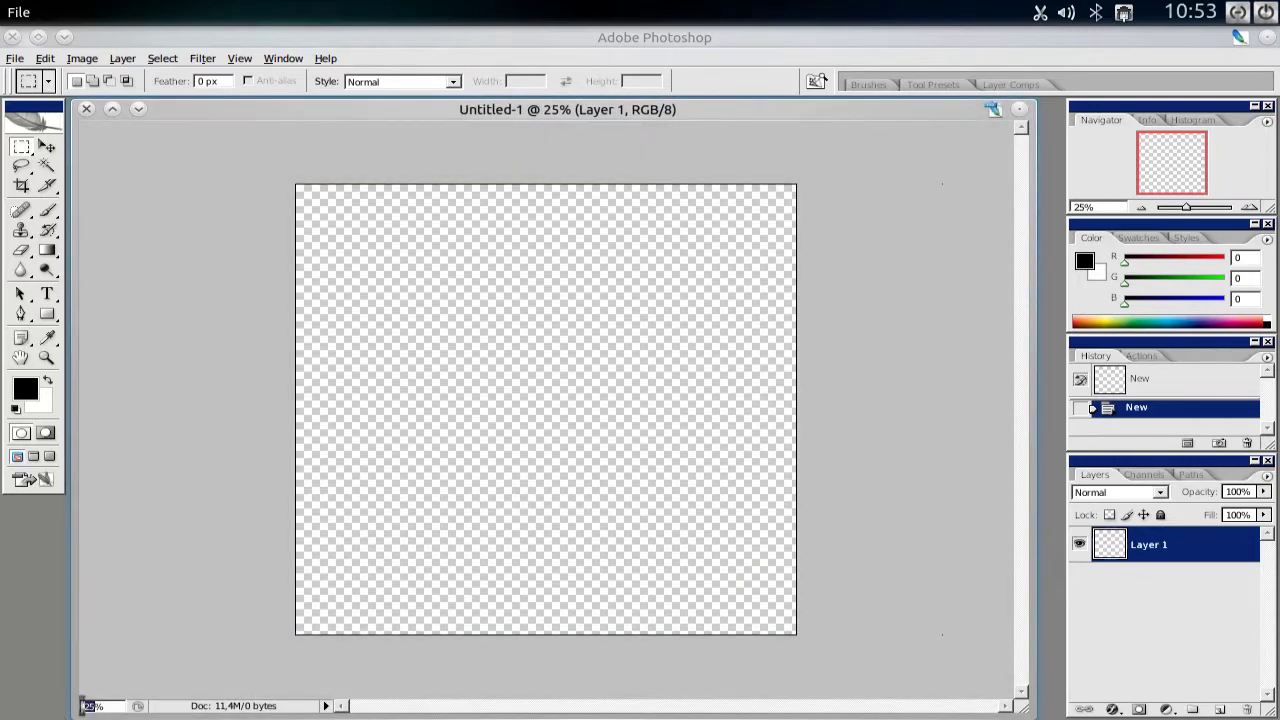
type("50")
key("Return")
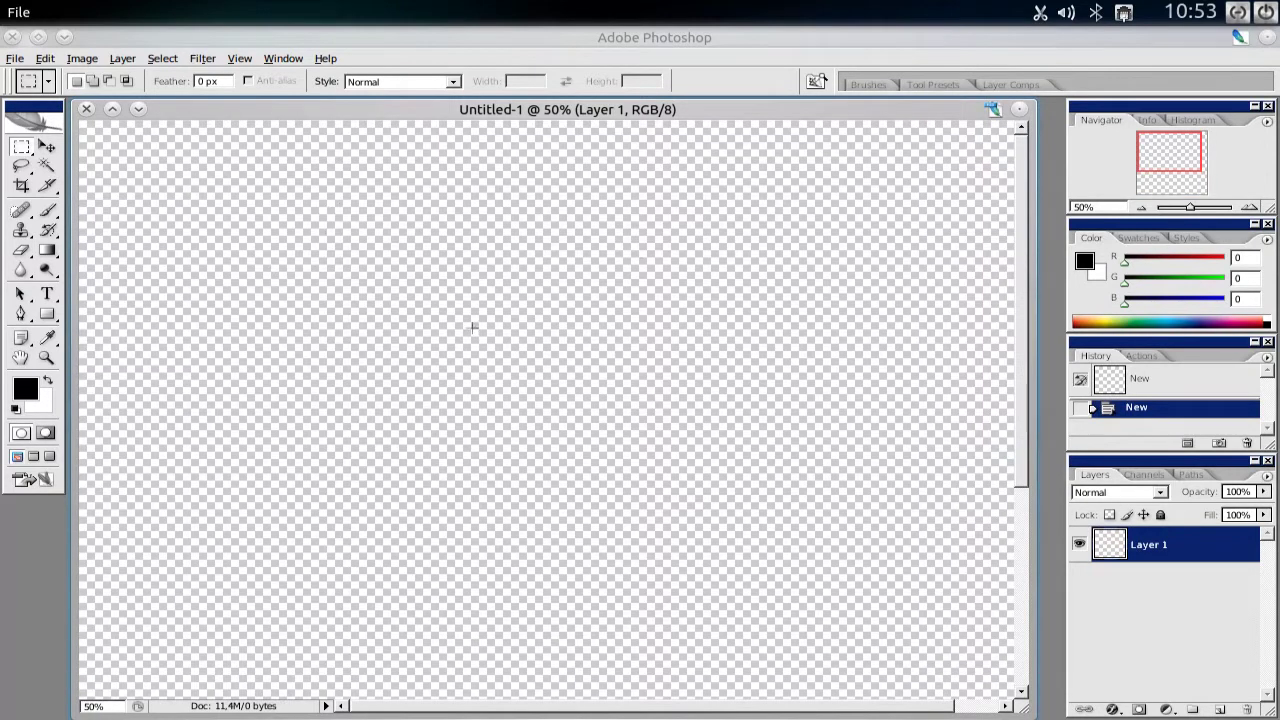
Draw and clear three trial rectangular selections on the canvas.
left_click_drag(150, 176, 645, 495)
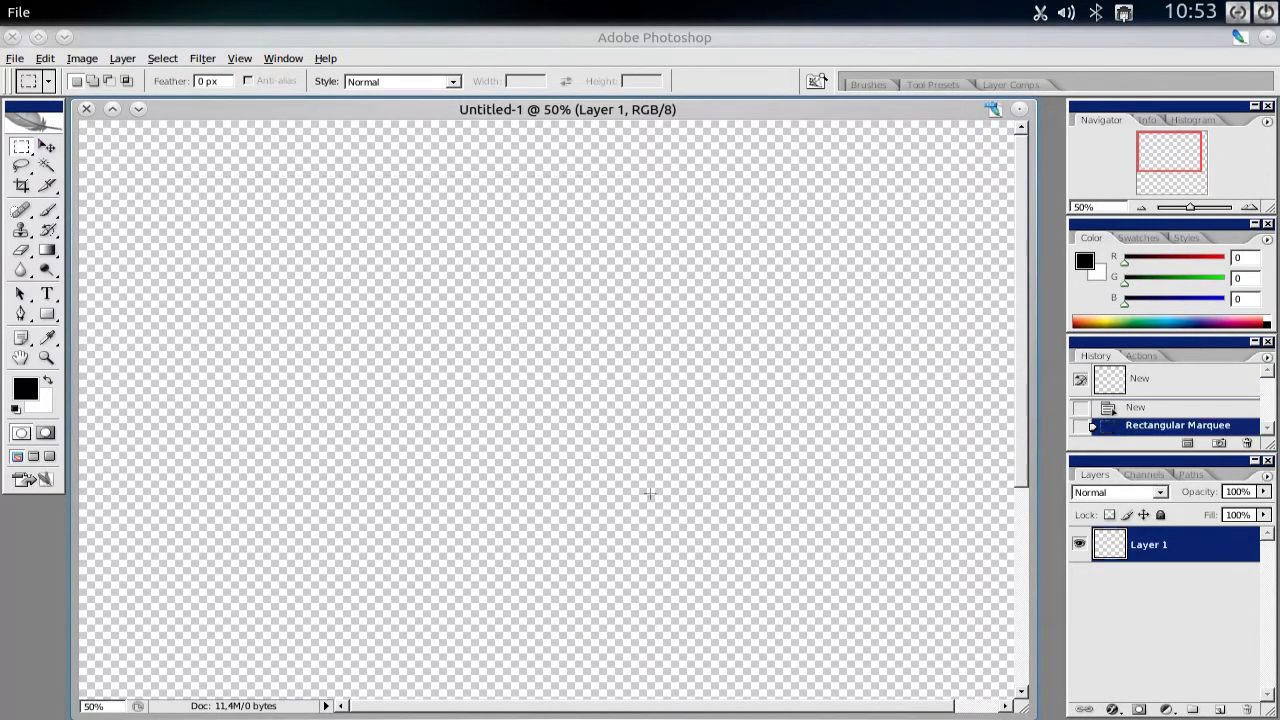
left_click(805, 462)
left_click_drag(240, 443, 194, 432)
left_click(394, 206)
left_click_drag(322, 157, 926, 410)
left_click(672, 590)
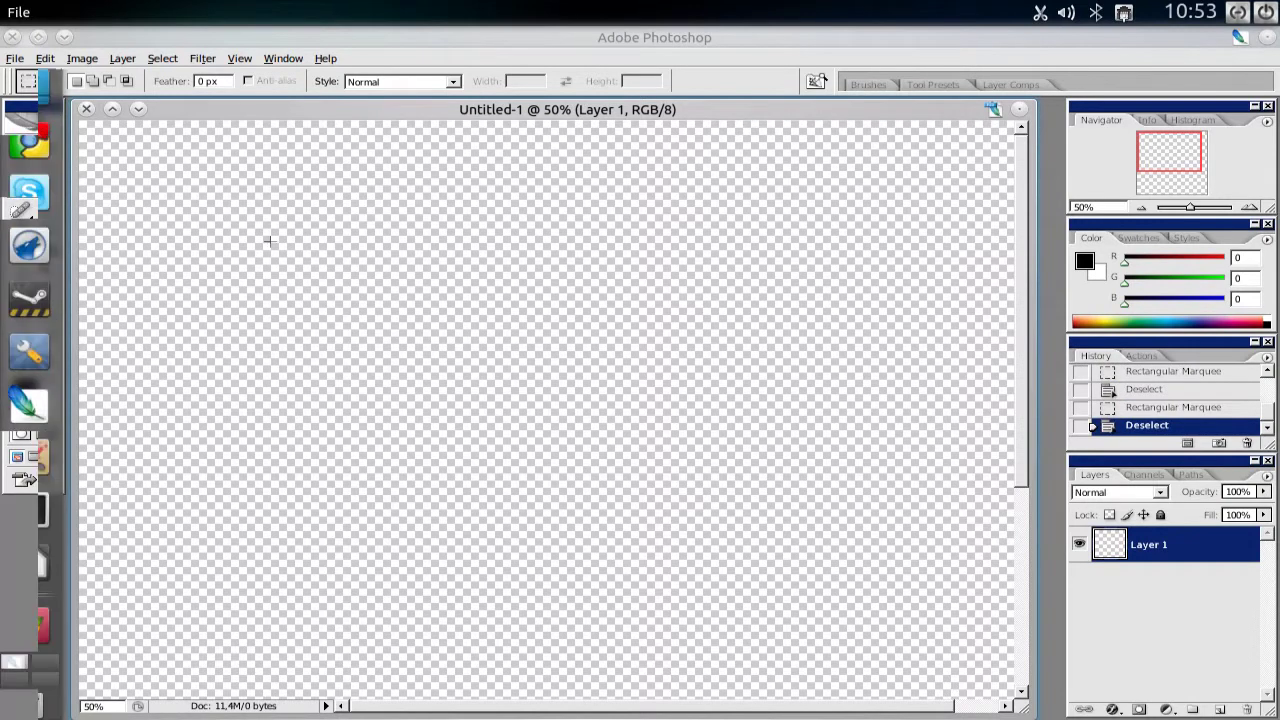
Draw a black rectangle in the canvas's upper left and add a new empty layer.
left_click(47, 314)
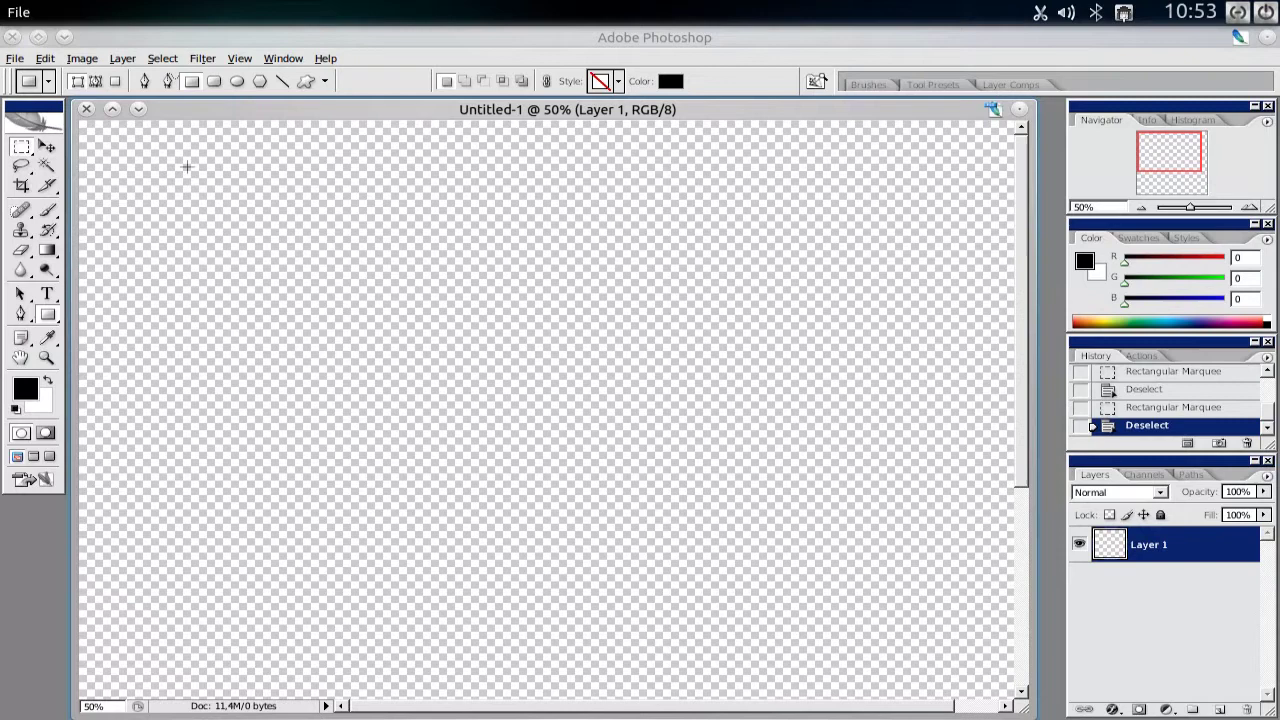
left_click_drag(192, 167, 633, 470)
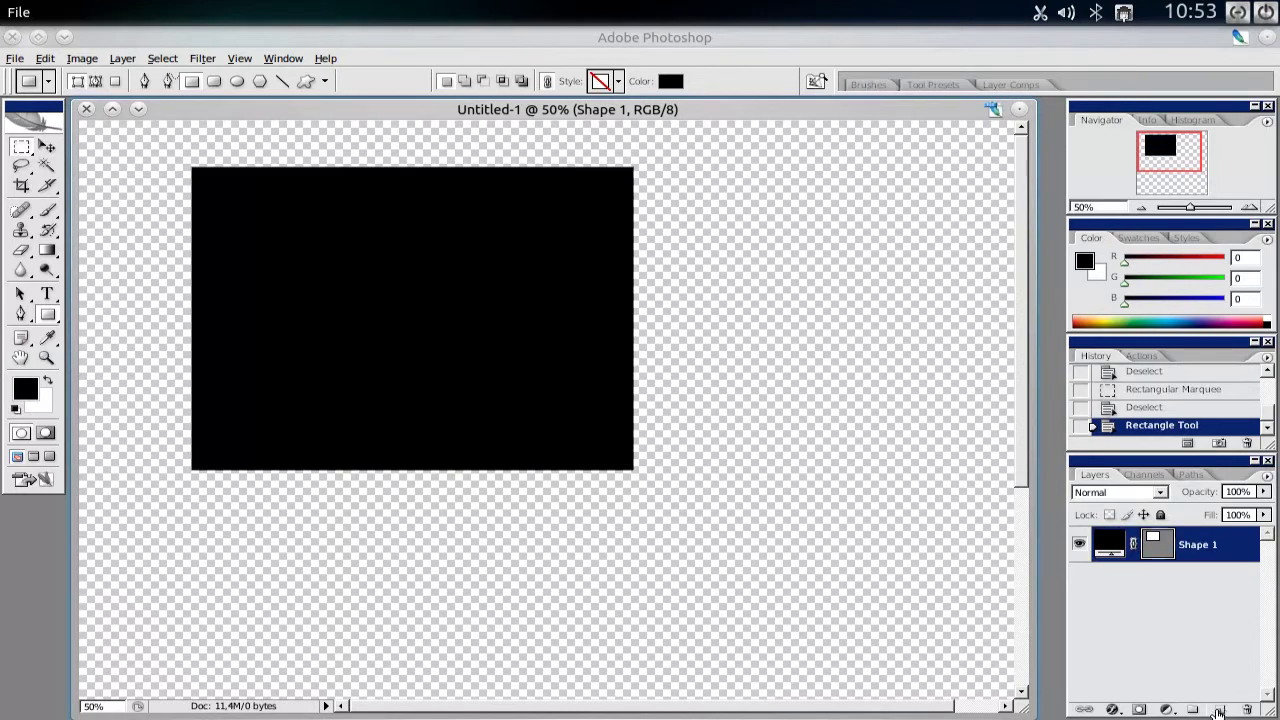
left_click(1218, 709)
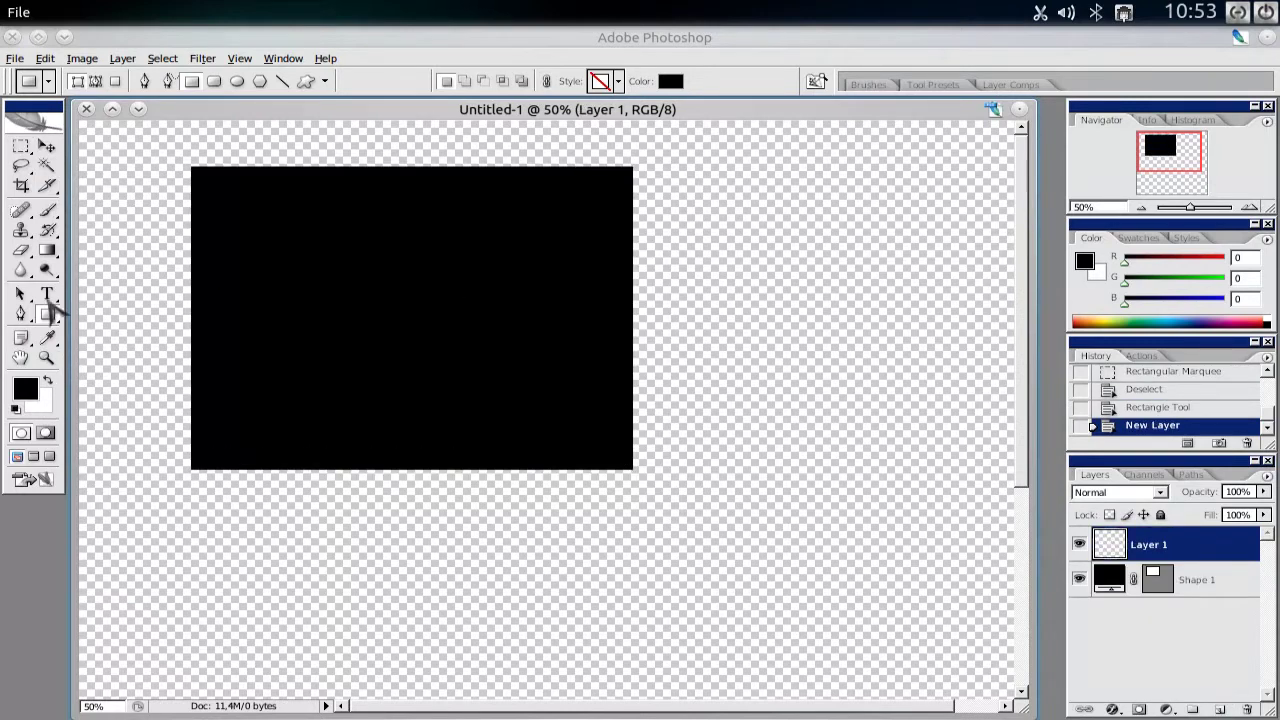
Set the foreground colour to pure red and draw a red rectangle overlapping the black one.
left_click(28, 395)
left_click_drag(632, 277, 800, 172)
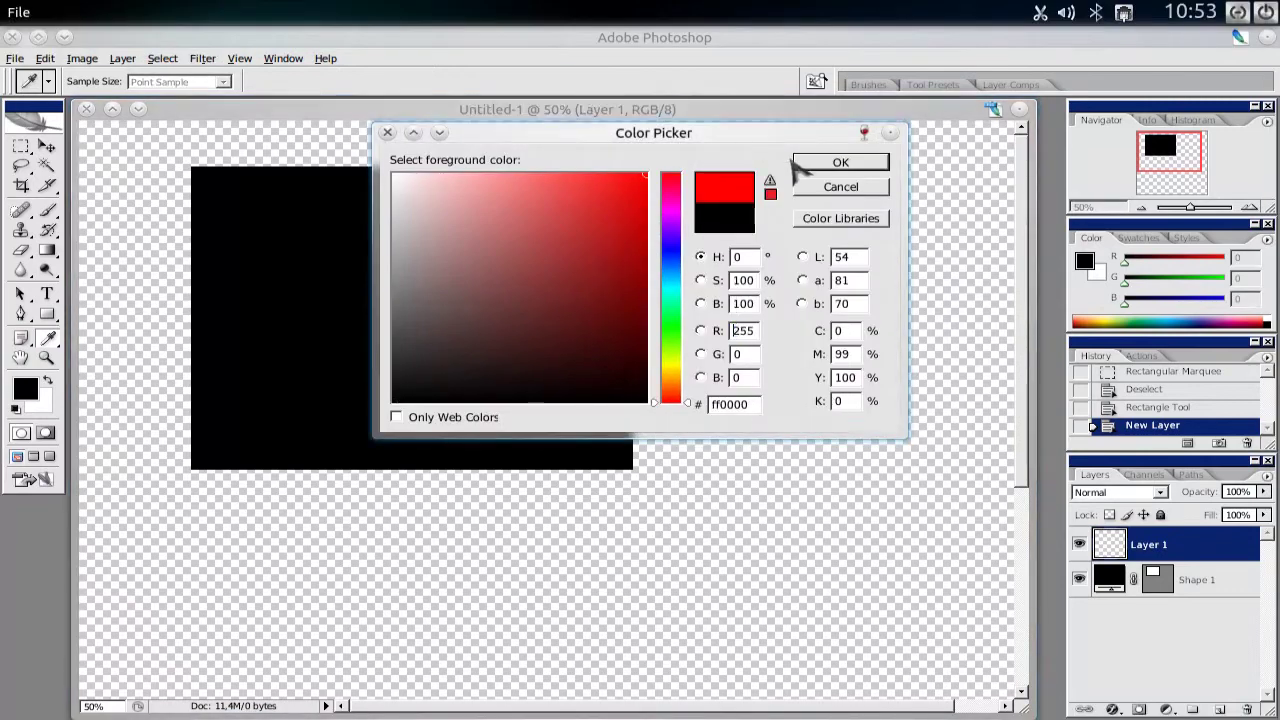
key("Return")
left_click_drag(979, 440, 585, 649)
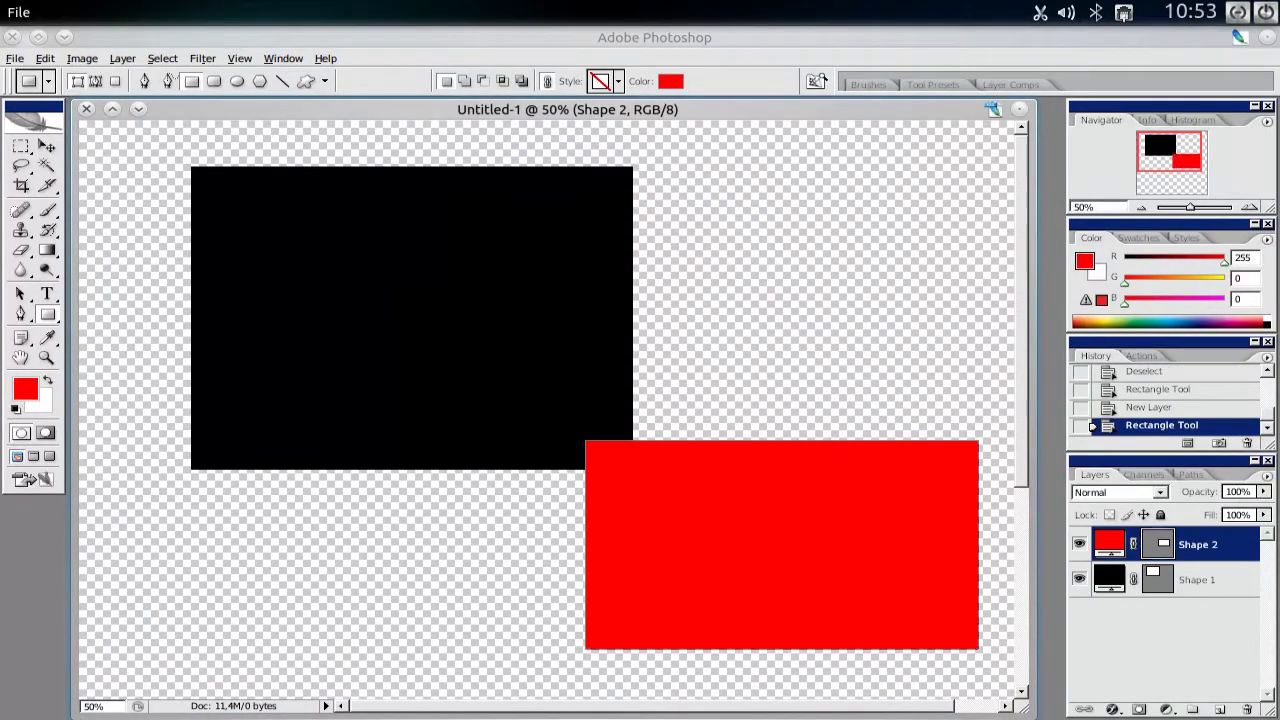
Rasterize both the red and black rectangle layers.
right_click(1228, 548)
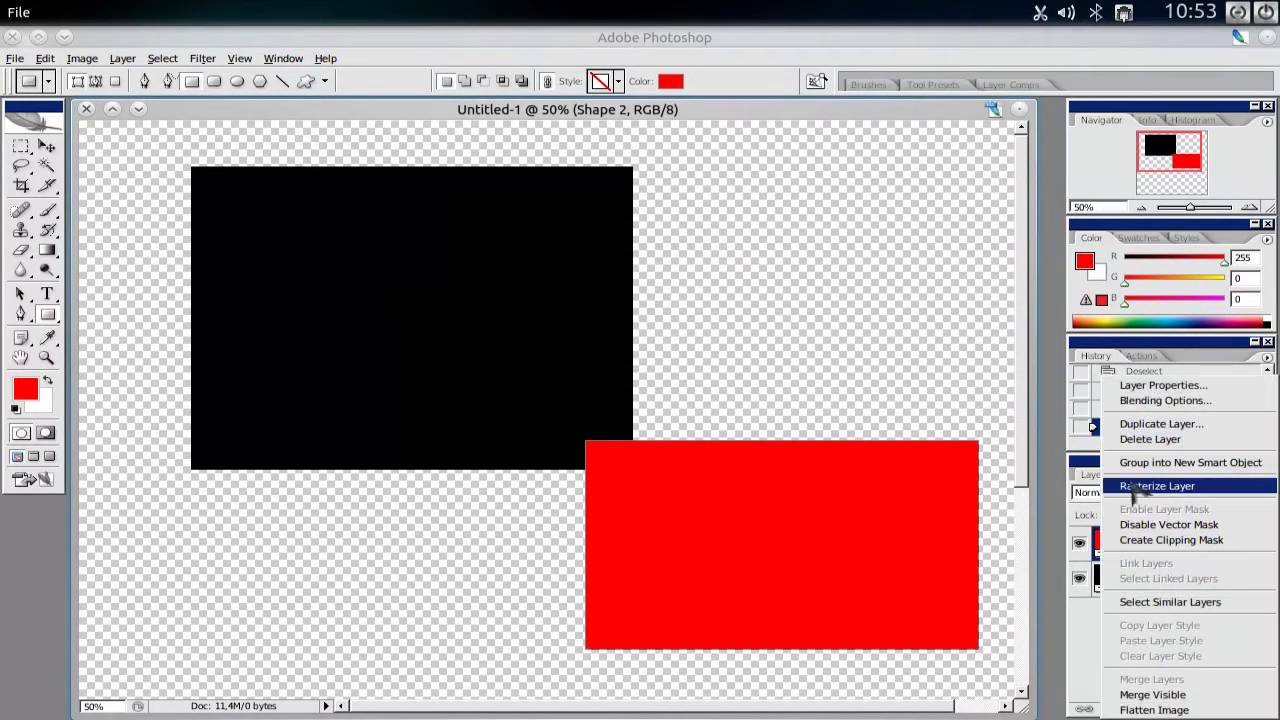
left_click(1108, 488)
right_click(1208, 588)
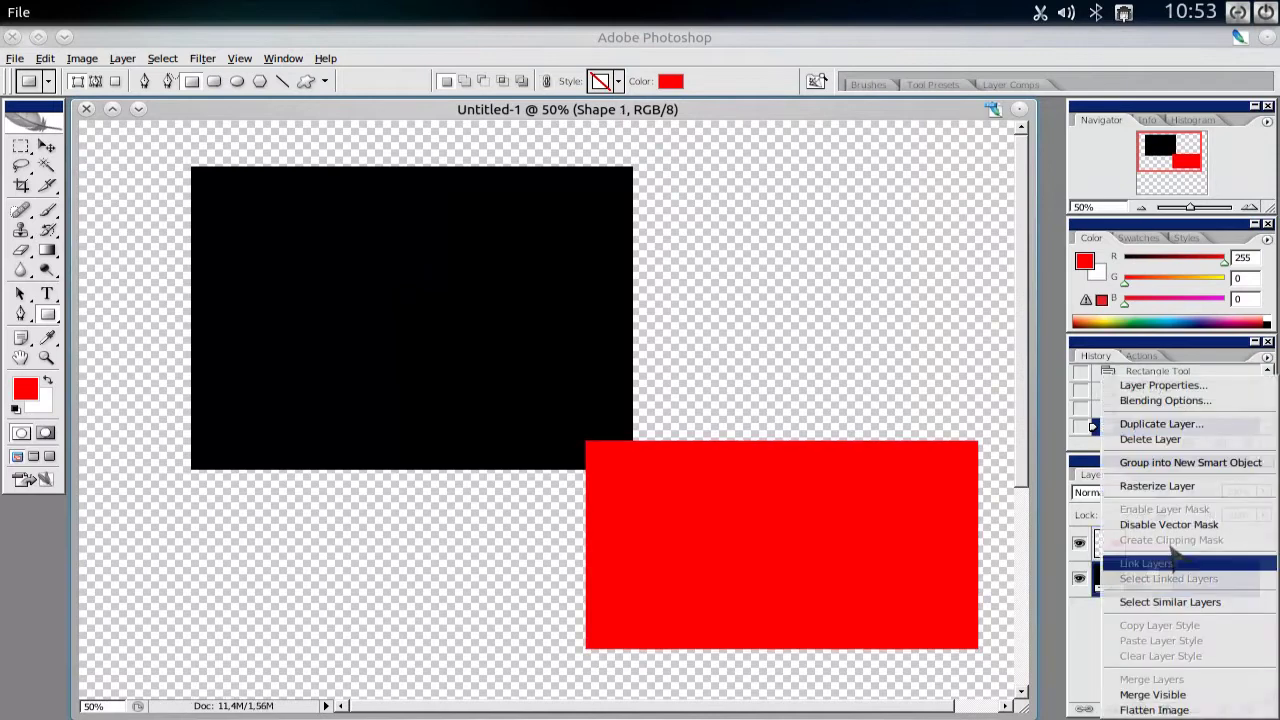
left_click(1090, 487)
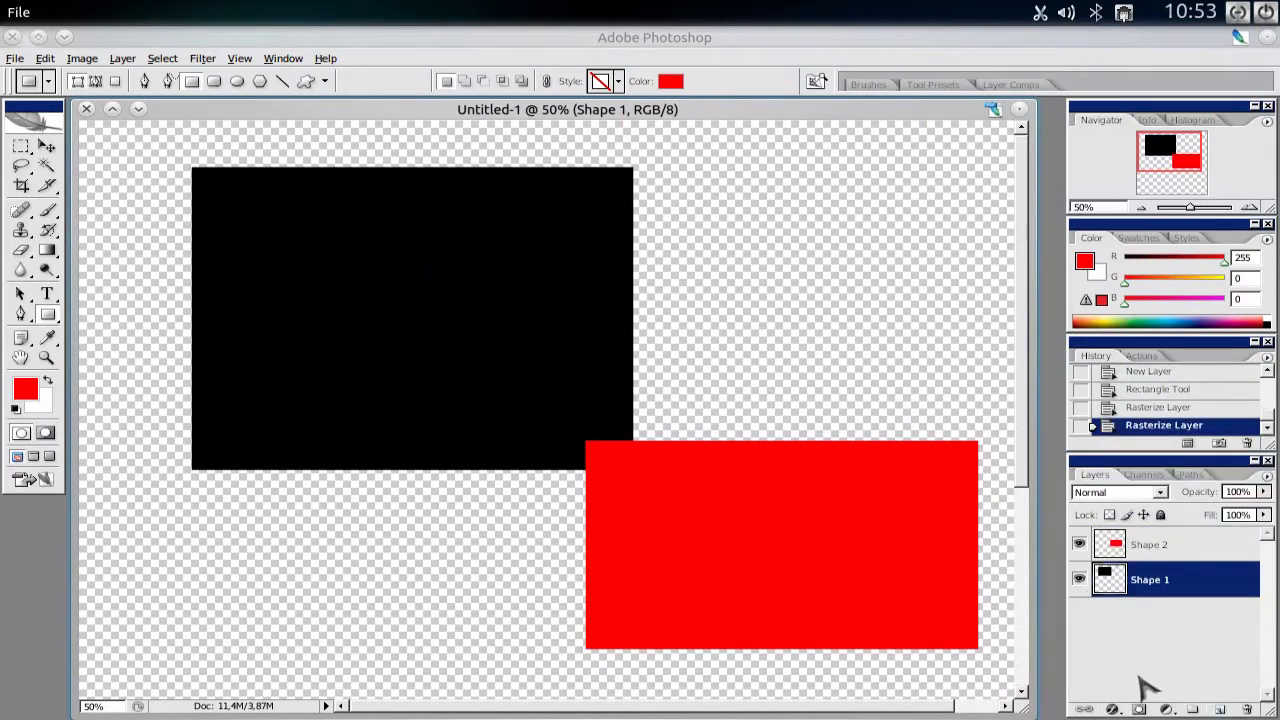
Cancel Shape 1's layer style and bring up the Layer Style window for Shape 2.
key("h")
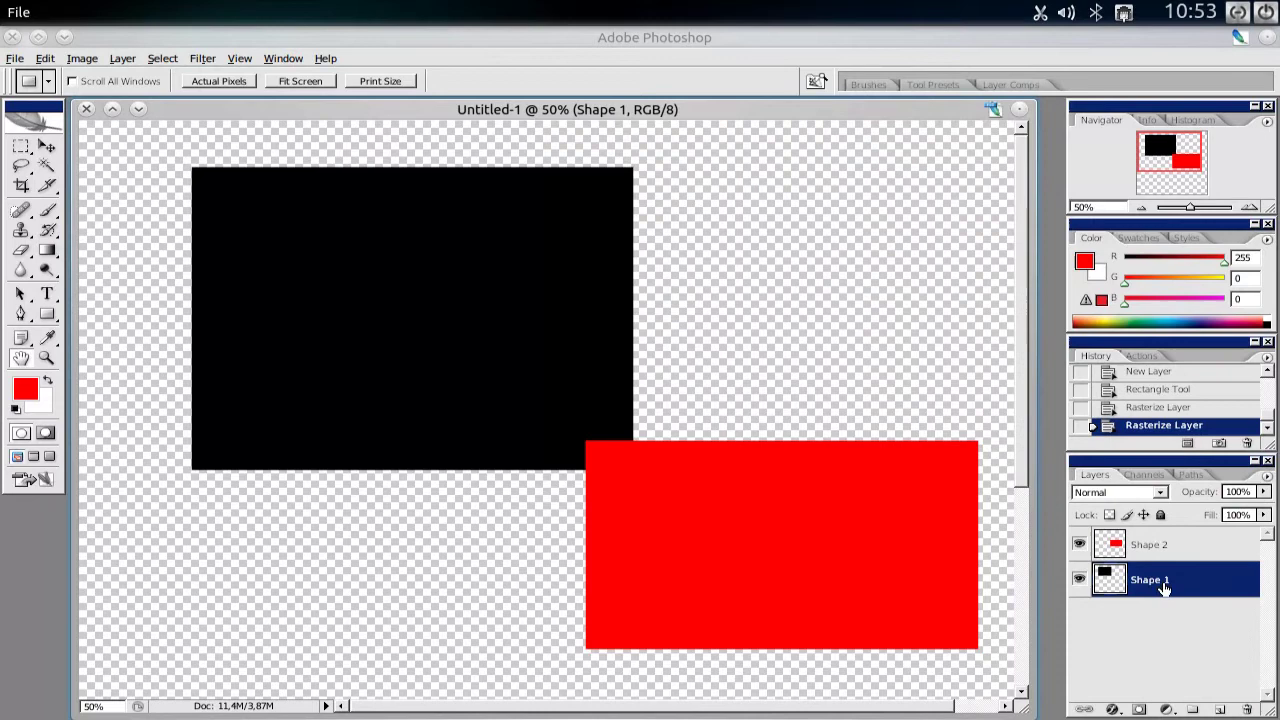
double_click(1200, 582)
left_click_drag(910, 145, 622, 108)
left_click(826, 160)
left_click(1202, 548)
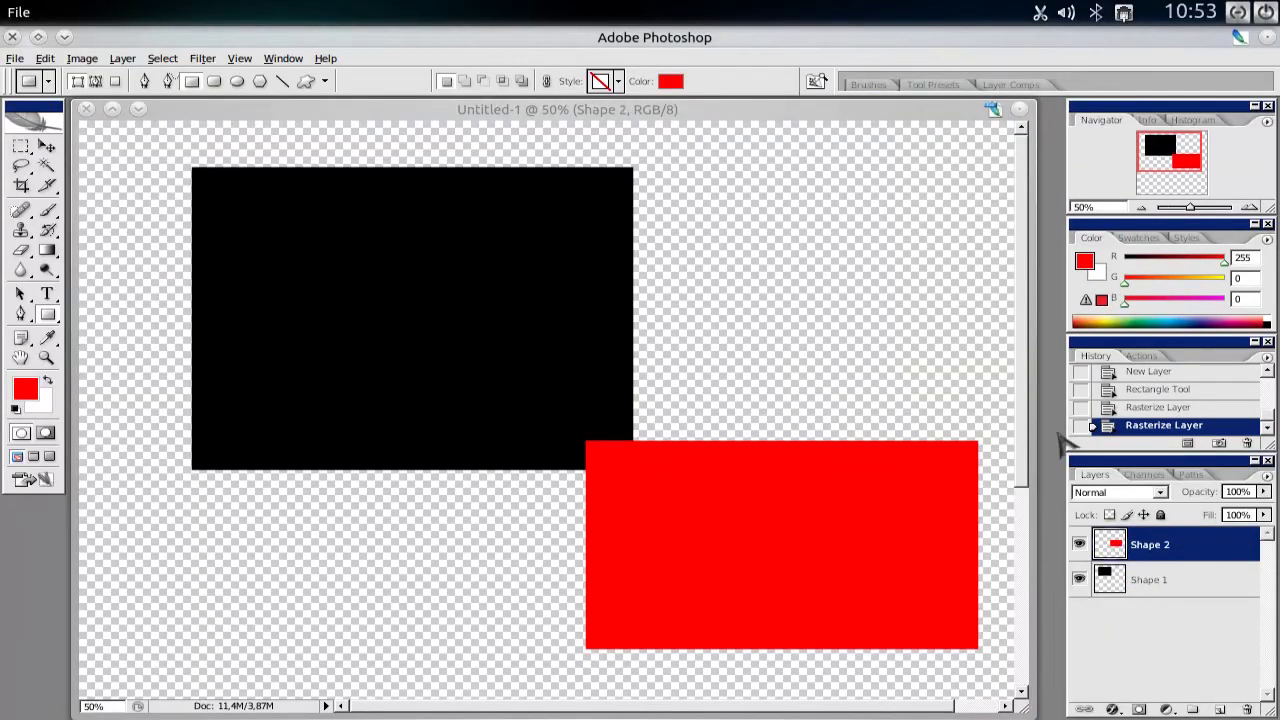
left_click_drag(714, 114, 568, 131)
Give the red rectangle a drop shadow, adjusting its opacity, offset, spread and direction.
left_click(157, 194)
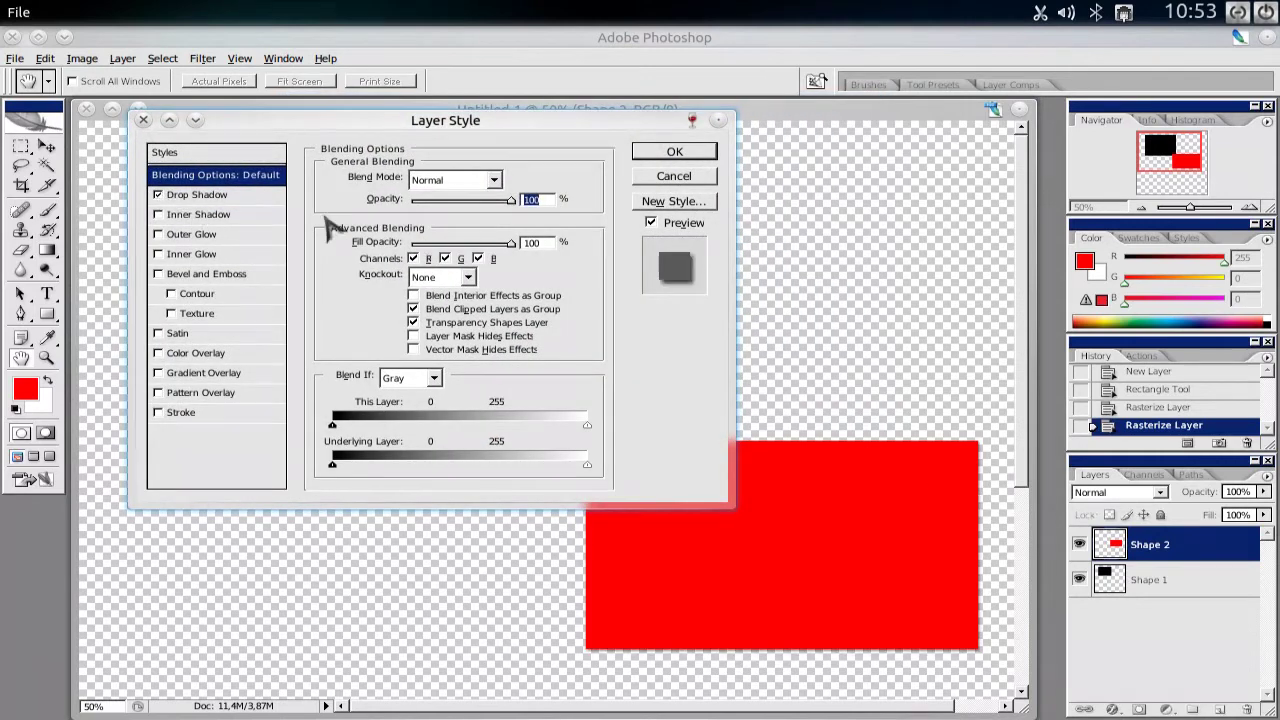
left_click(280, 198)
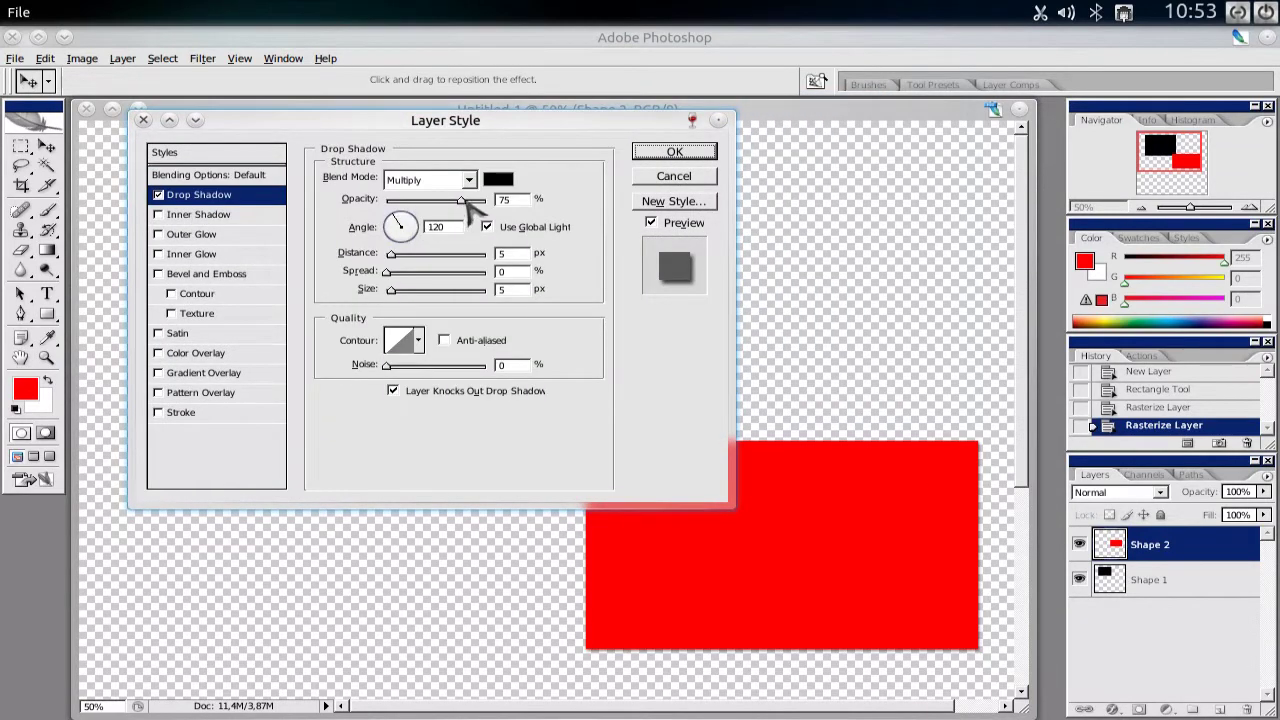
mouse_move(470, 200)
left_mouse_down()
mouse_move(505, 205)
mouse_move(462, 204)
mouse_move(478, 202)
left_mouse_up()
left_click_drag(396, 256, 412, 300)
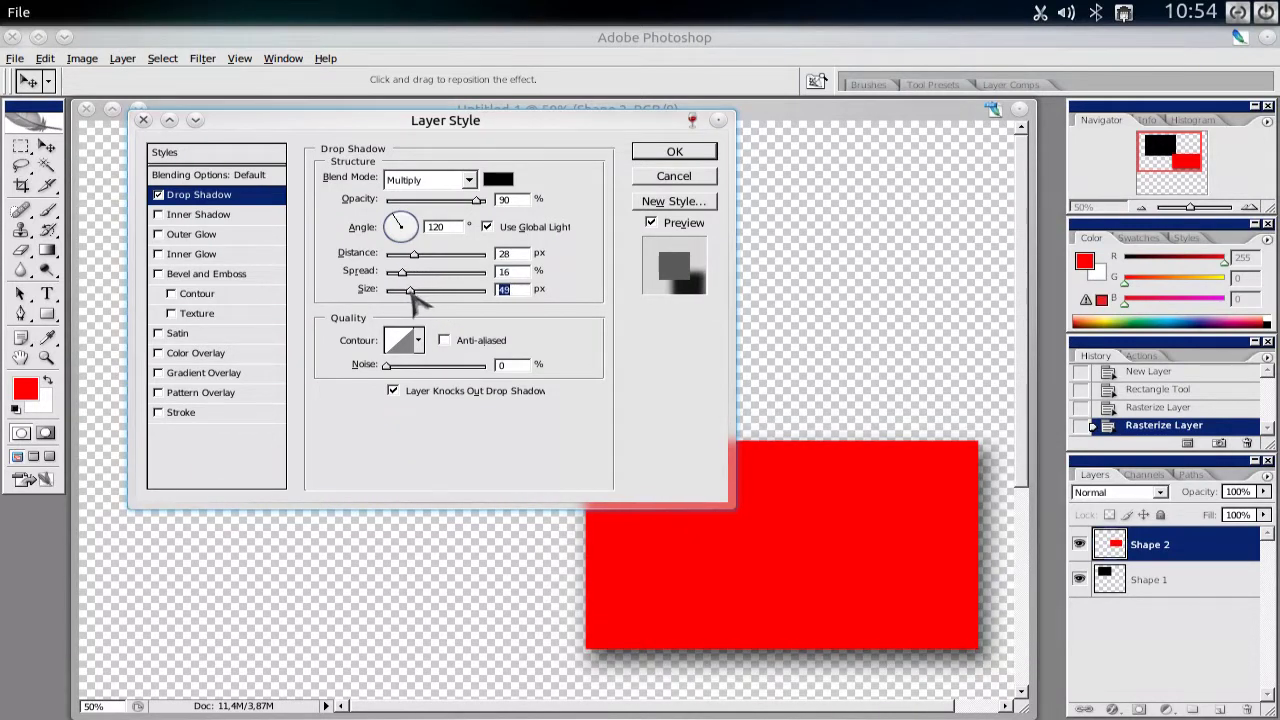
left_click_drag(676, 127, 738, 135)
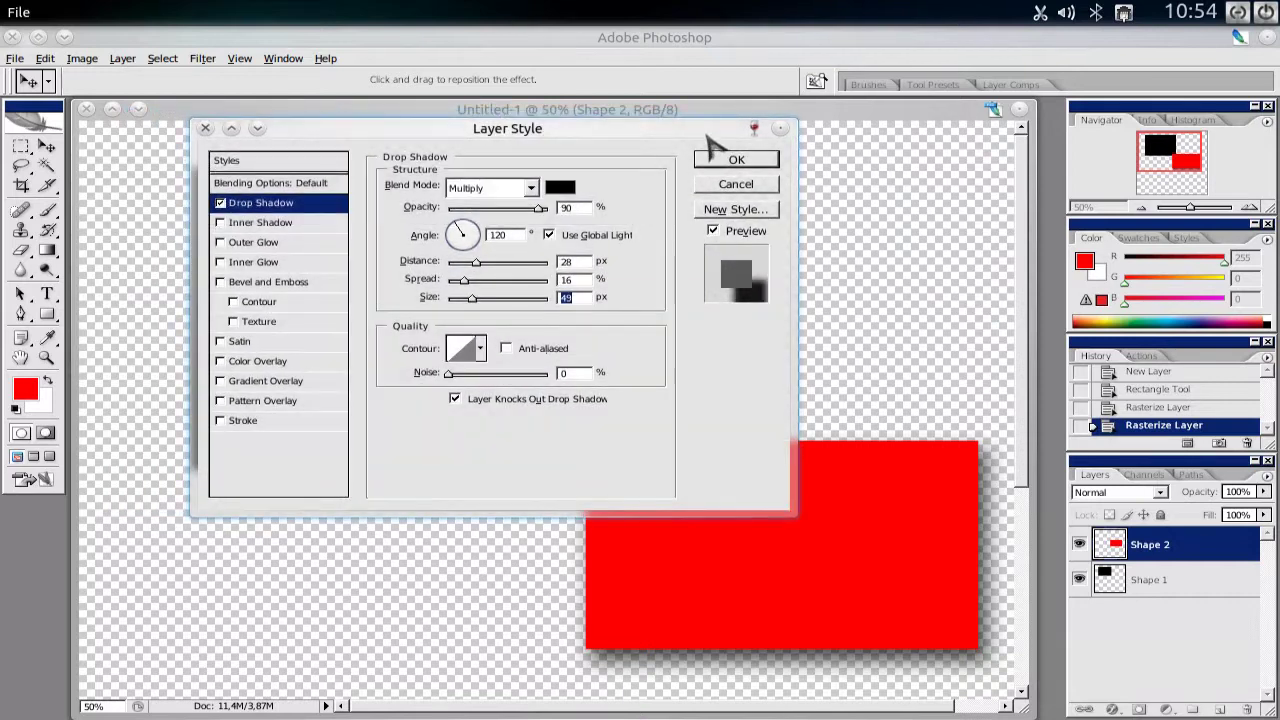
left_click_drag(462, 229, 500, 250)
left_click_drag(527, 132, 546, 181)
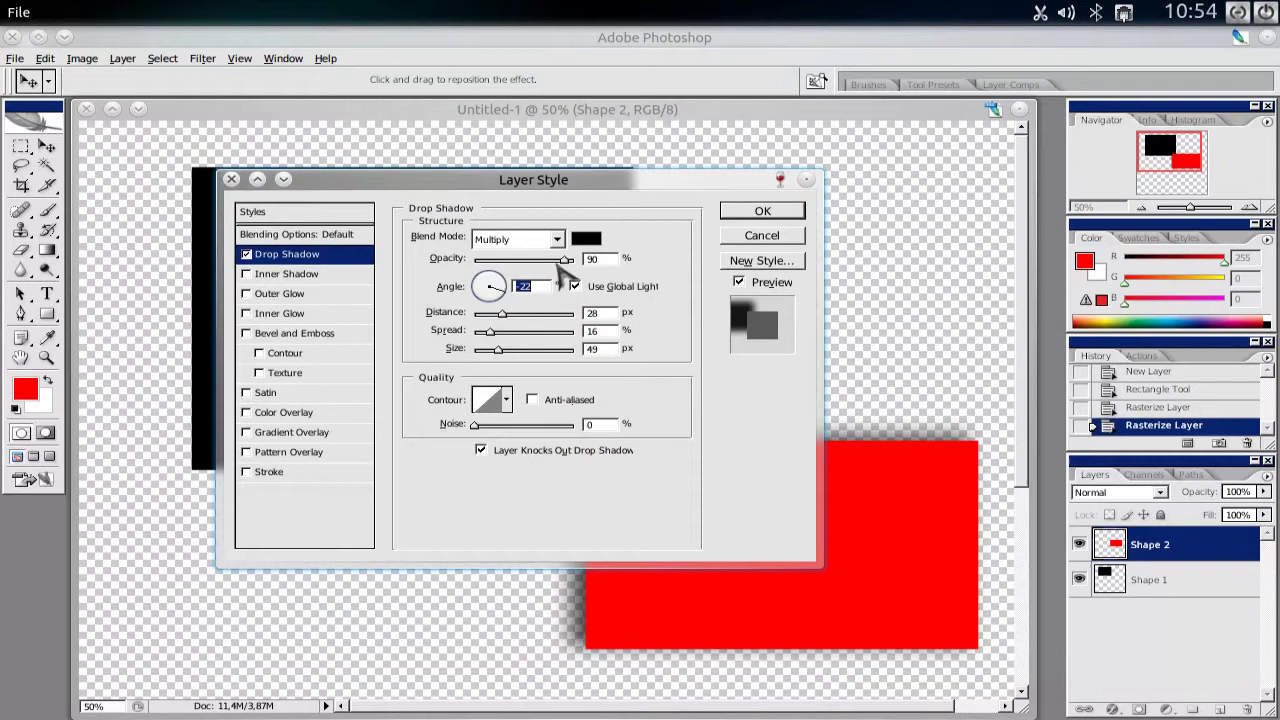
mouse_move(557, 264)
left_mouse_down()
mouse_move(536, 264)
mouse_move(566, 262)
left_mouse_up()
Swap the drop shadow for an inner shadow, raise its opacity and choke, then turn it off.
left_click(247, 274)
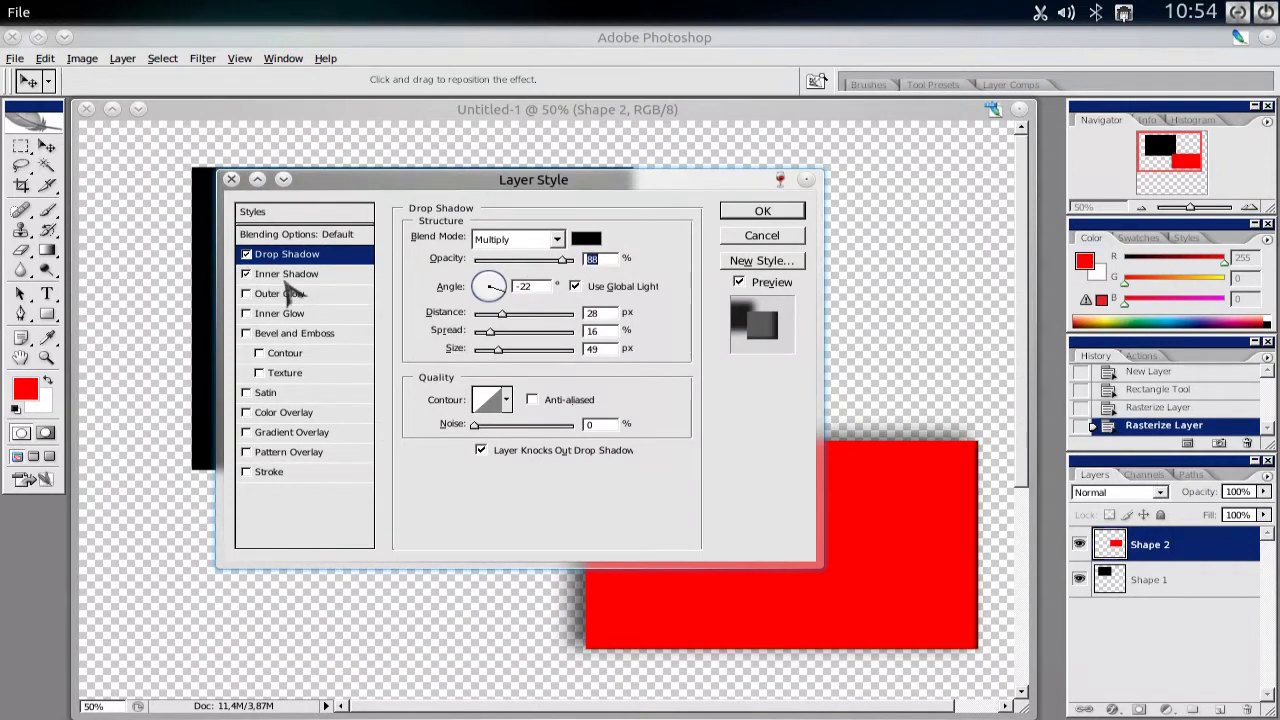
left_click(246, 254)
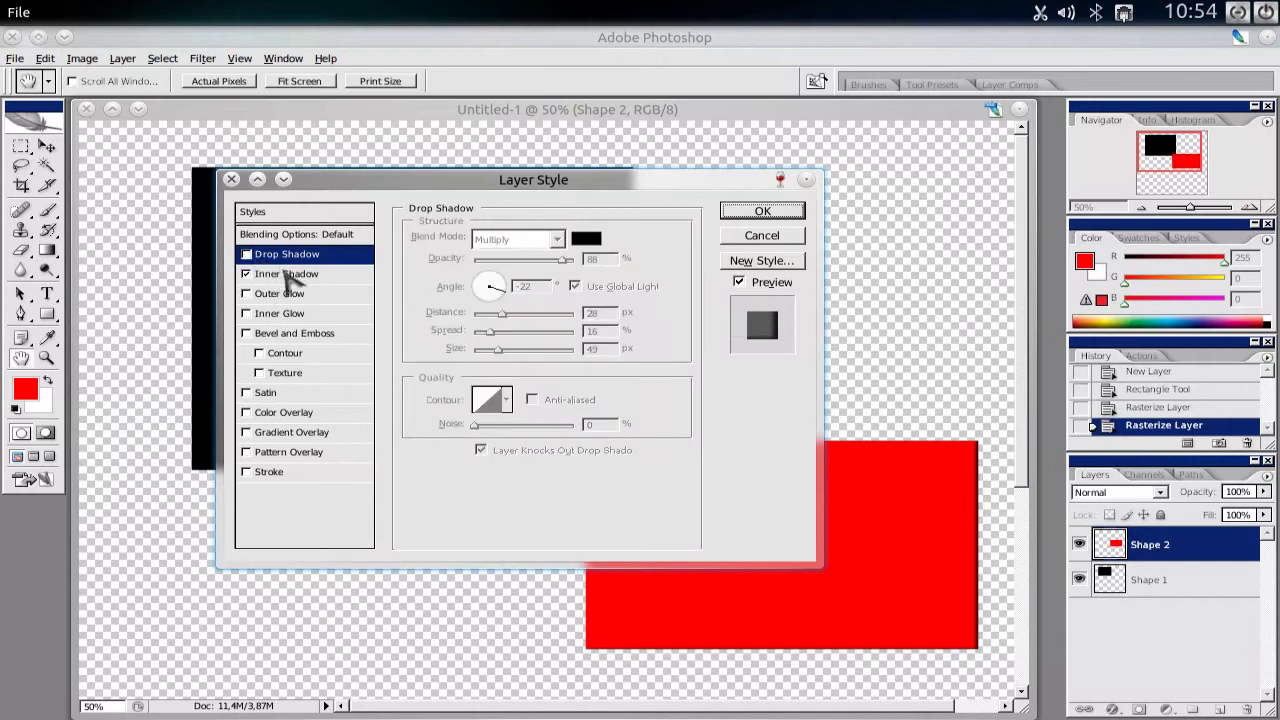
left_click(290, 274)
left_click_drag(565, 268, 570, 264)
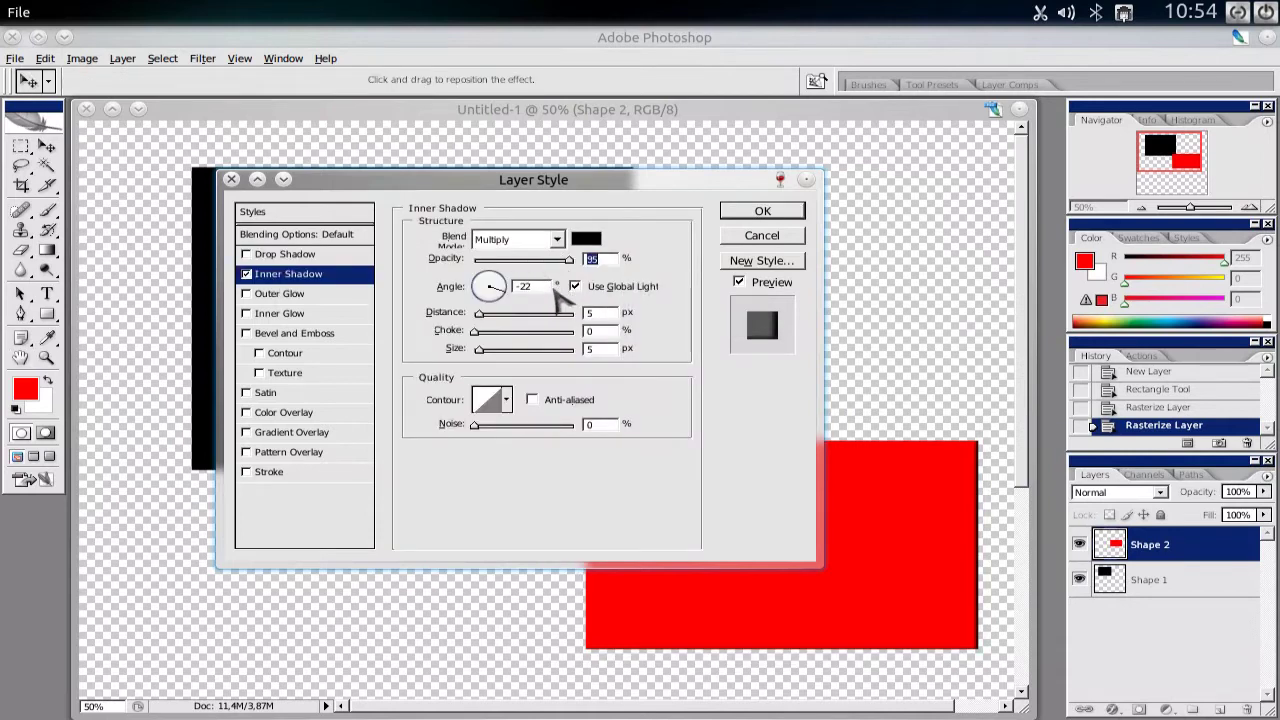
left_click_drag(490, 317, 505, 316)
mouse_move(557, 190)
left_mouse_down()
mouse_move(471, 208)
mouse_move(553, 183)
left_mouse_up()
mouse_move(474, 331)
left_mouse_down()
mouse_move(495, 331)
mouse_move(475, 305)
mouse_move(489, 341)
mouse_move(503, 342)
mouse_move(472, 326)
left_mouse_up()
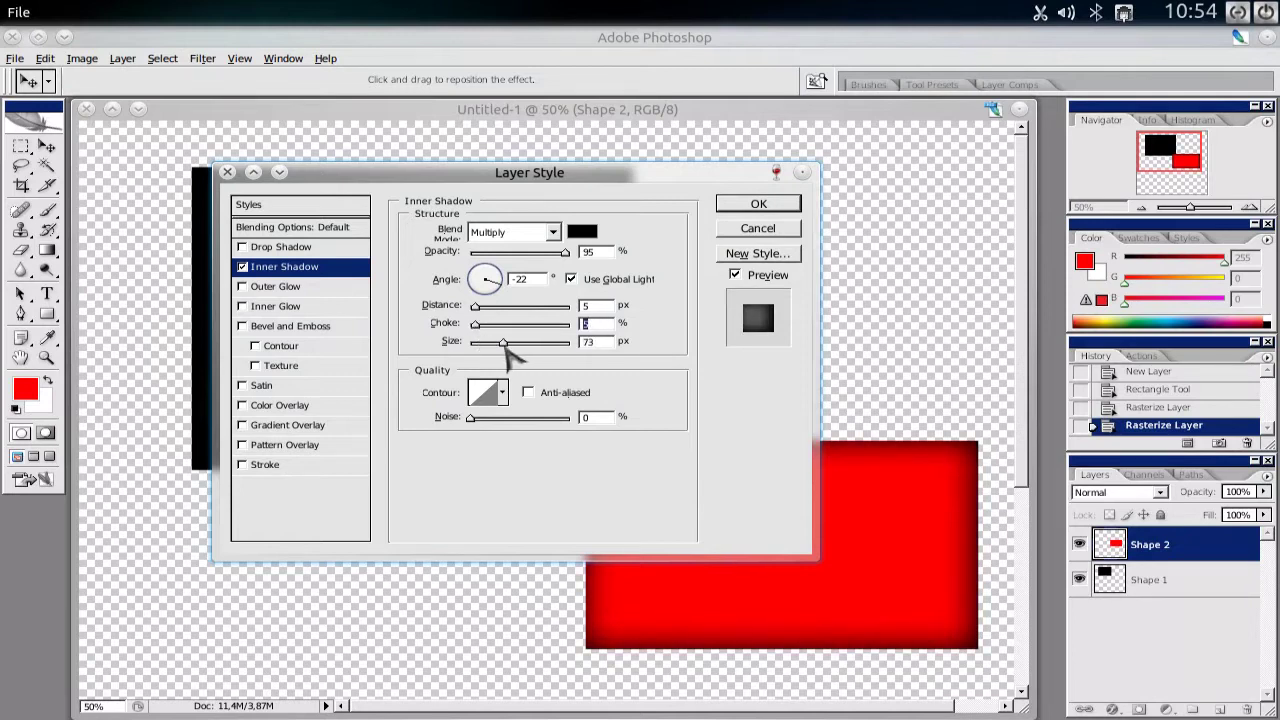
left_click(243, 268)
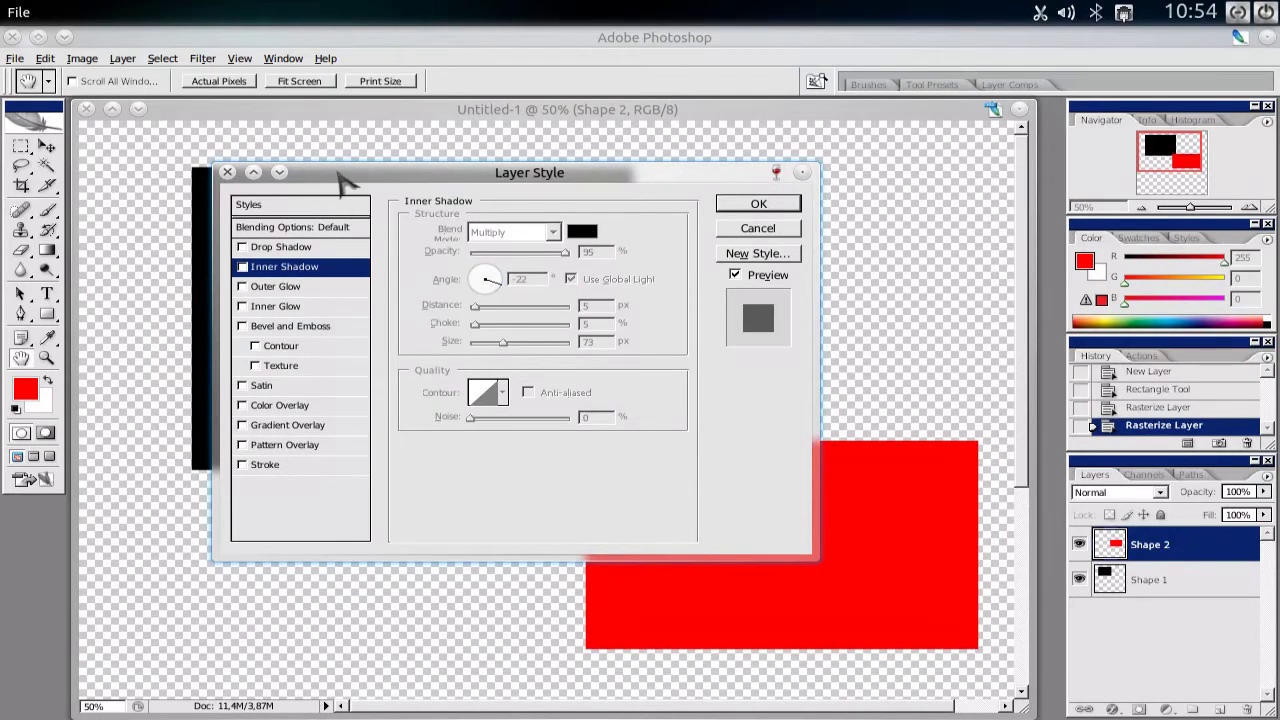
Try Bevel and Emboss with depth about 451%, then cancel all the trial effects.
left_click_drag(345, 180, 413, 221)
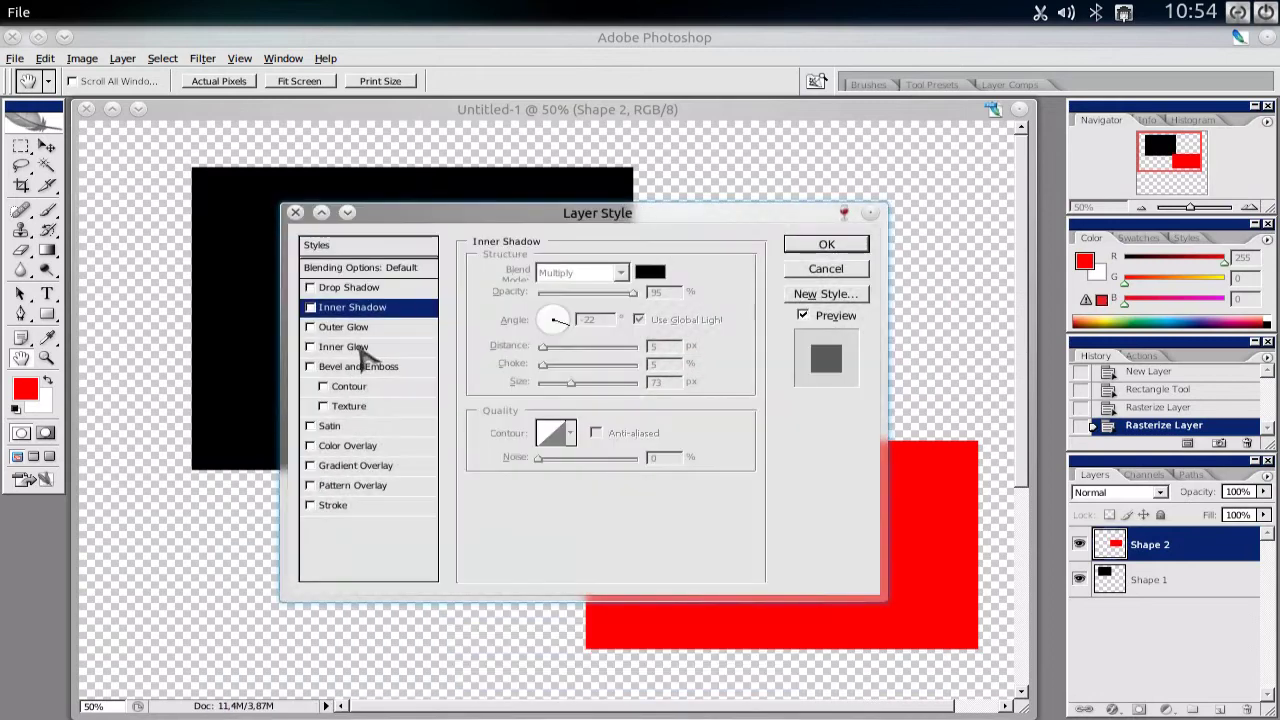
left_click(310, 366)
left_click(386, 368)
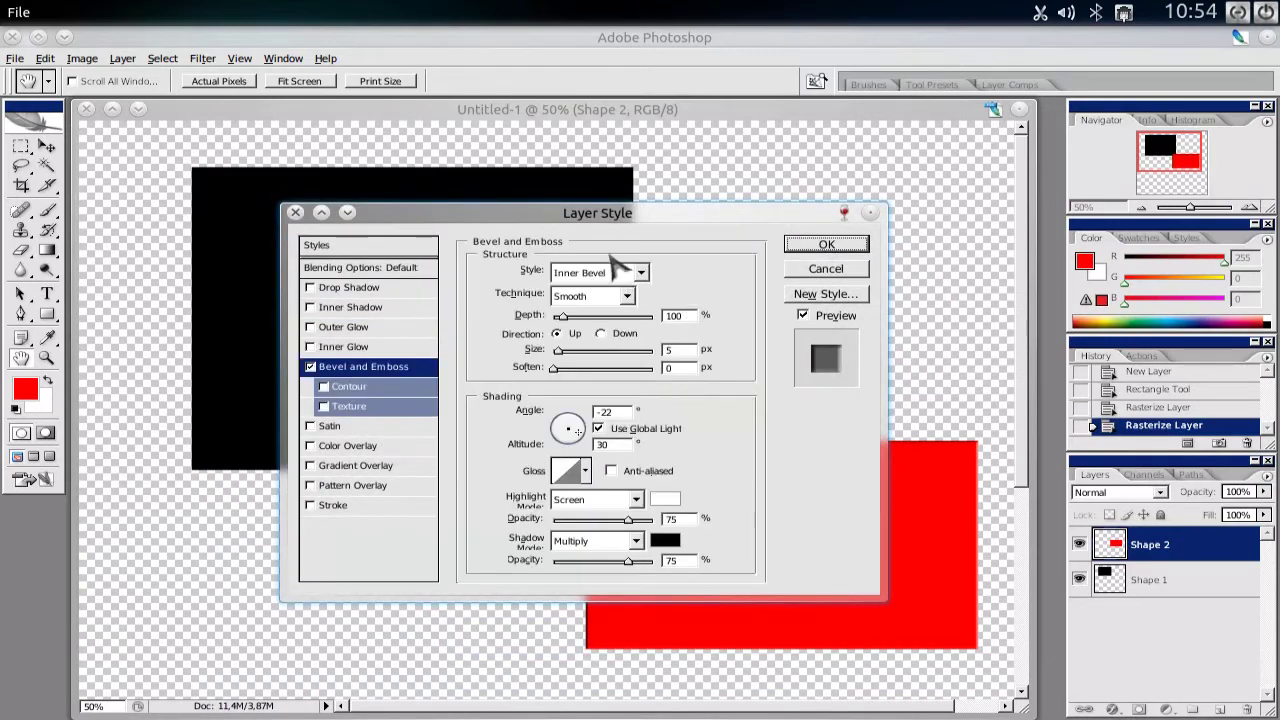
left_click_drag(580, 214, 403, 193)
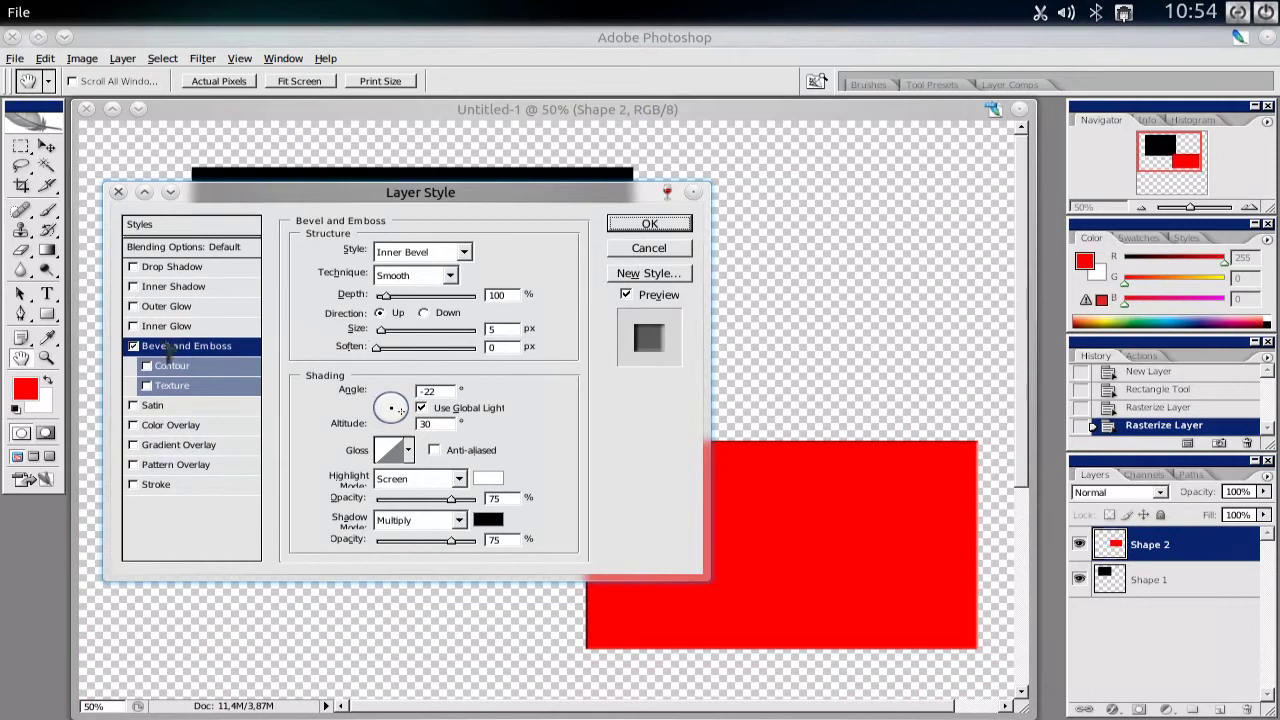
left_click_drag(384, 297, 426, 290)
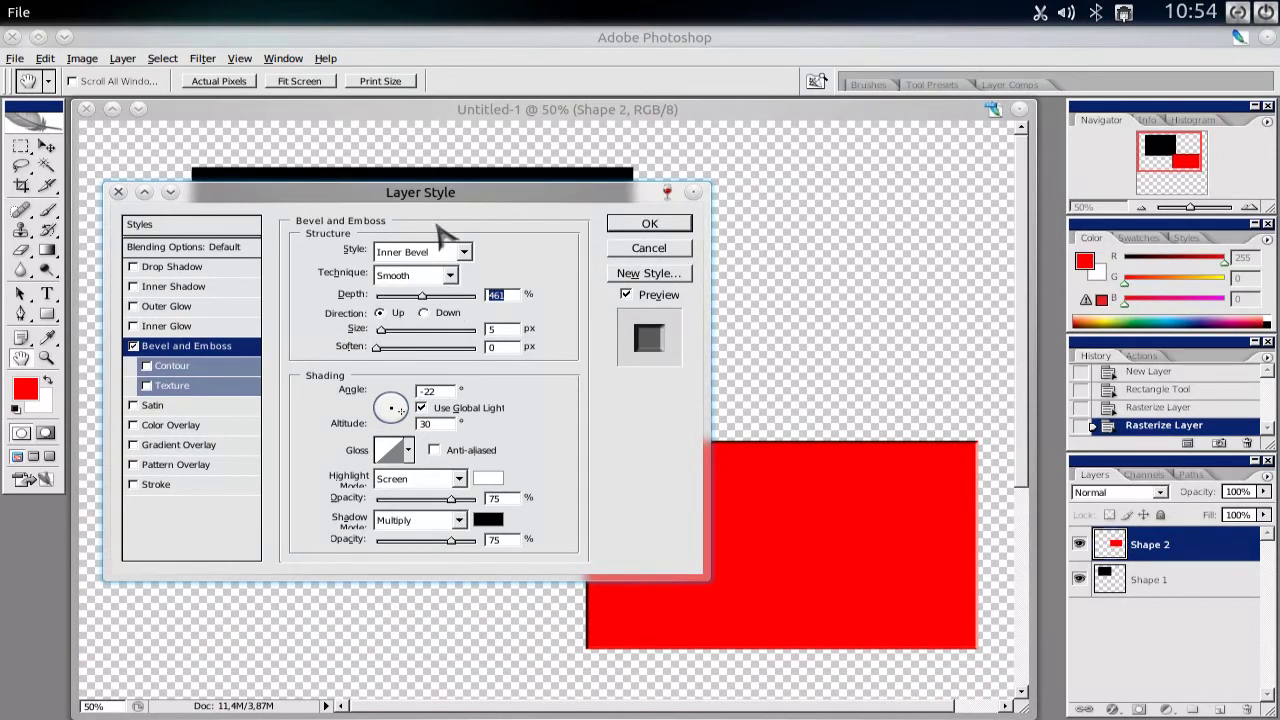
left_click_drag(414, 206, 498, 217)
left_click(733, 259)
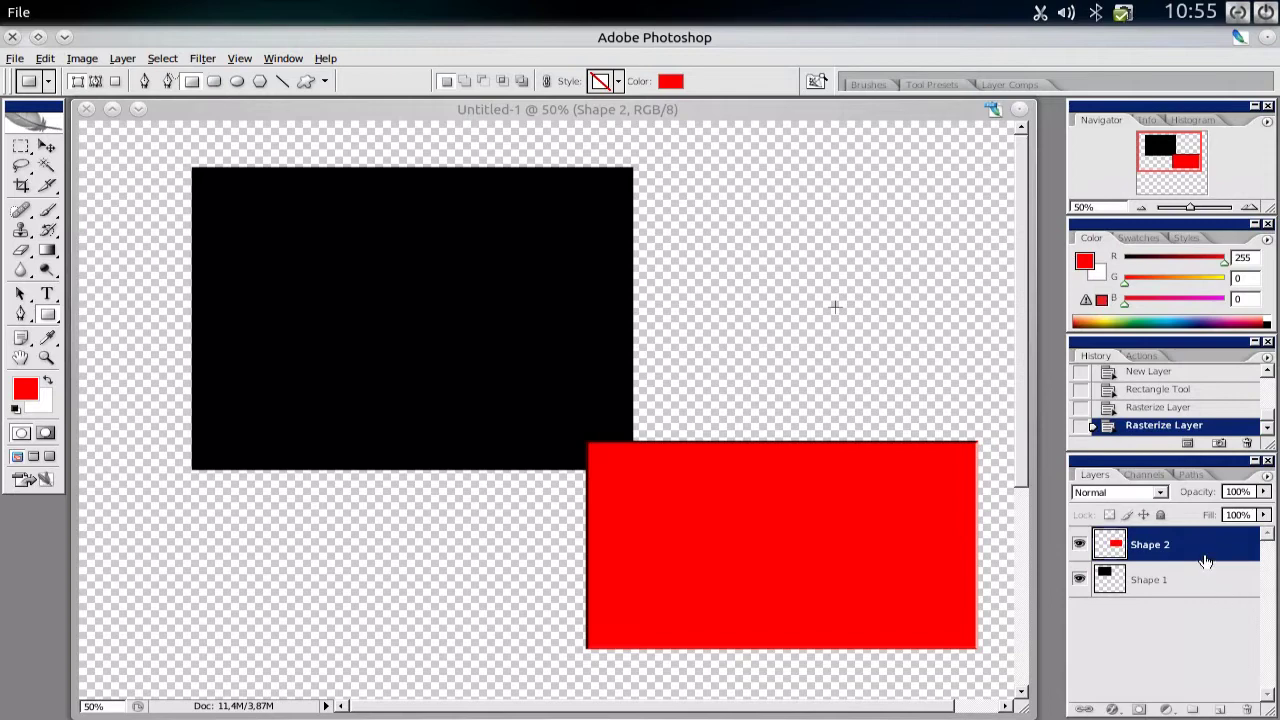
Bring up the Alt+Tab window switcher while Photoshop hangs.
mouse_move(5, 236)
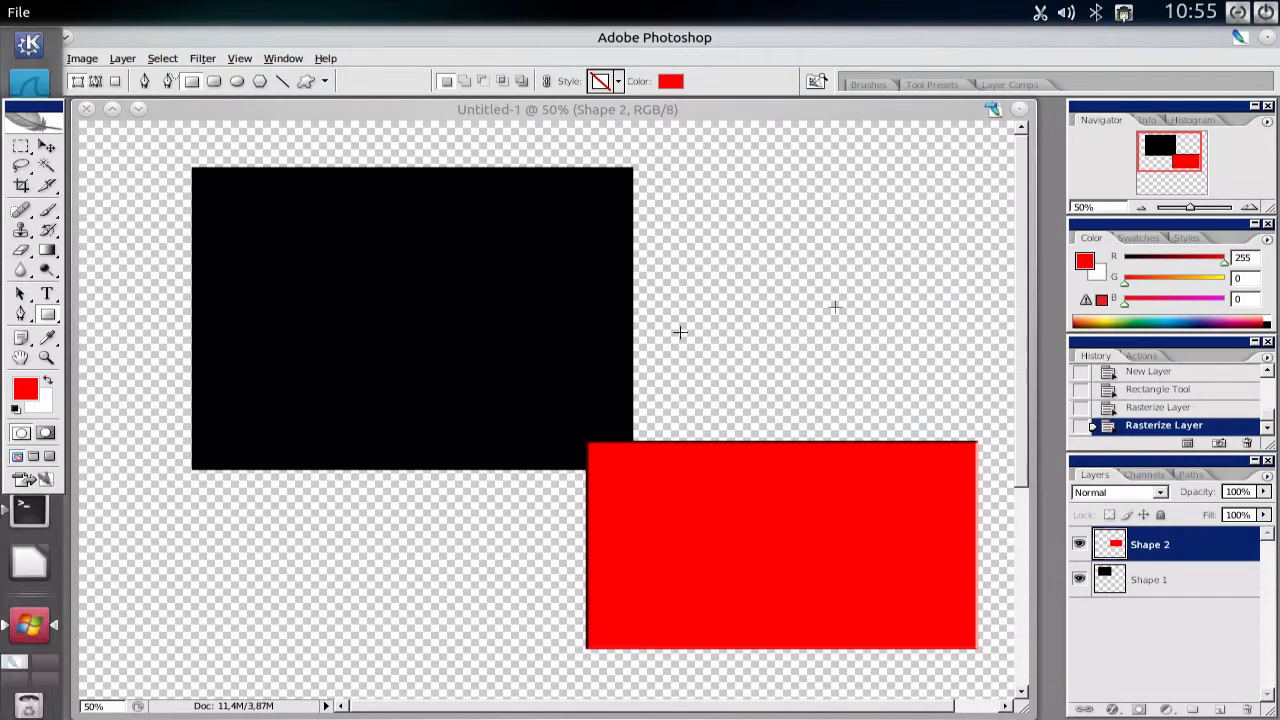
key("alt+Tab")
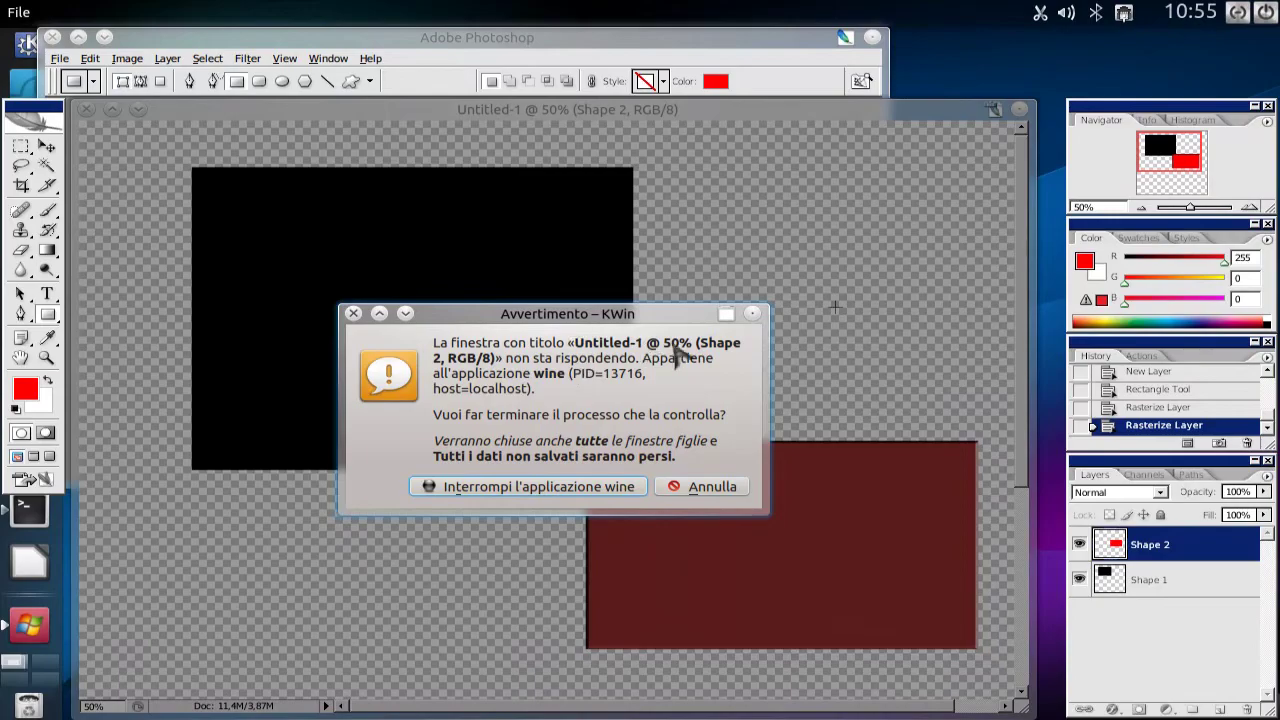
Terminate the unresponsive wine process and relaunch Photoshop from the dock.
left_click(522, 328)
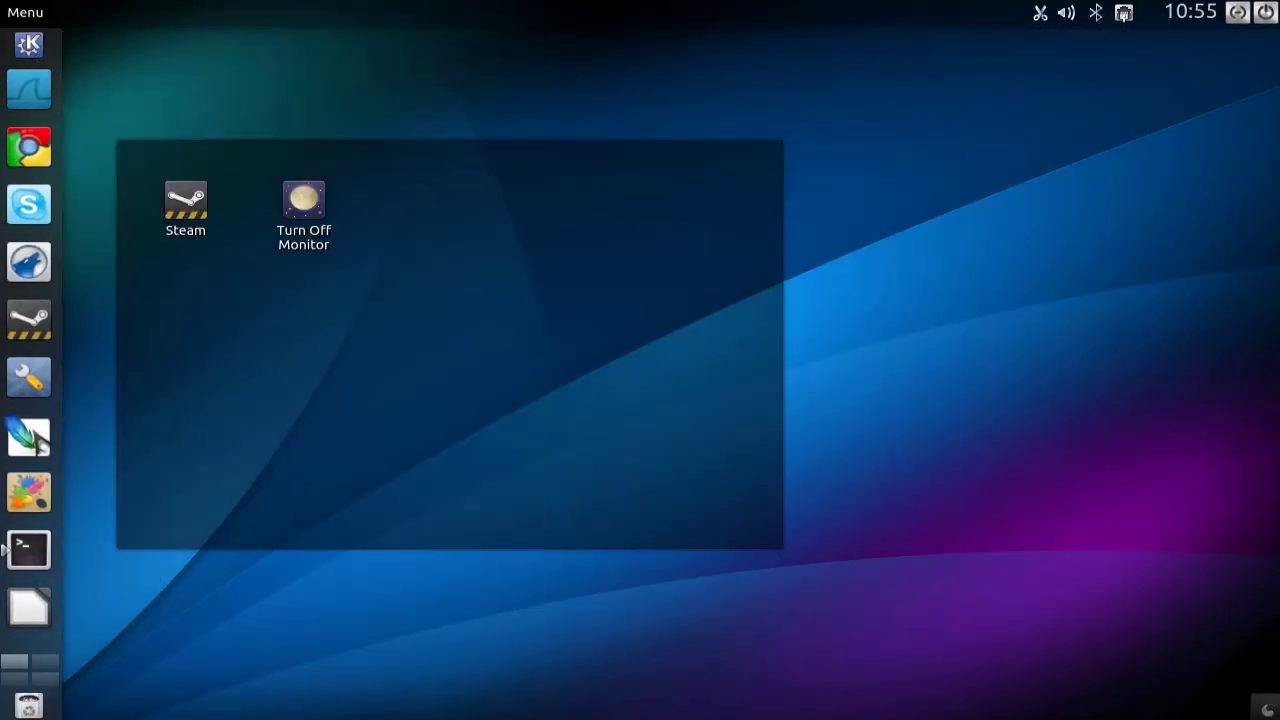
left_click(36, 438)
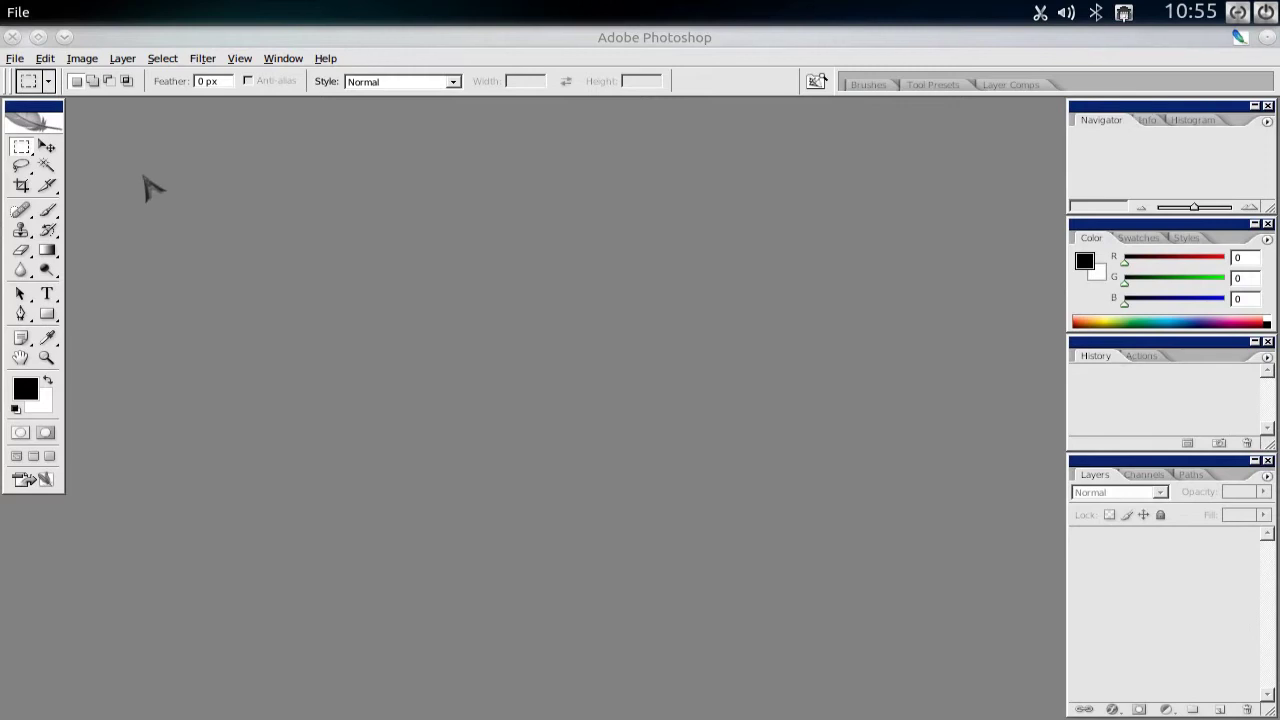
Create a new transparent document, enlarge its window and add two empty layers.
left_click(45, 58)
left_click(30, 79)
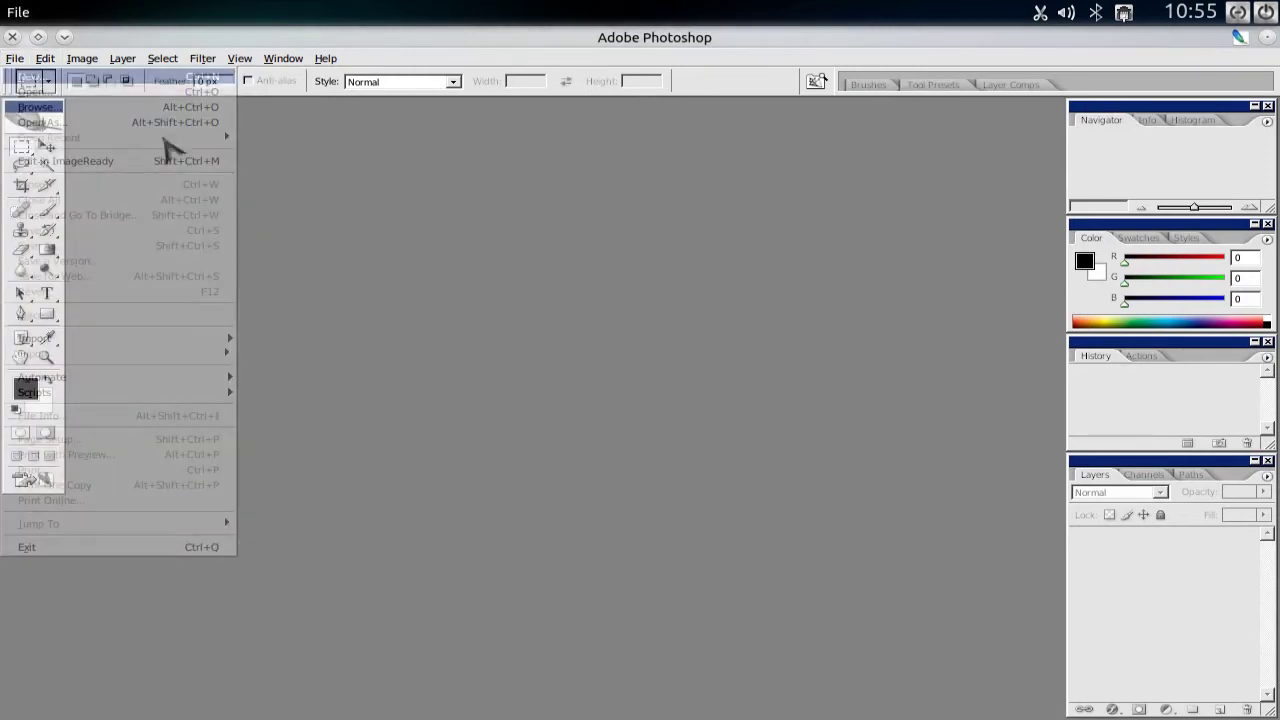
left_click(820, 176)
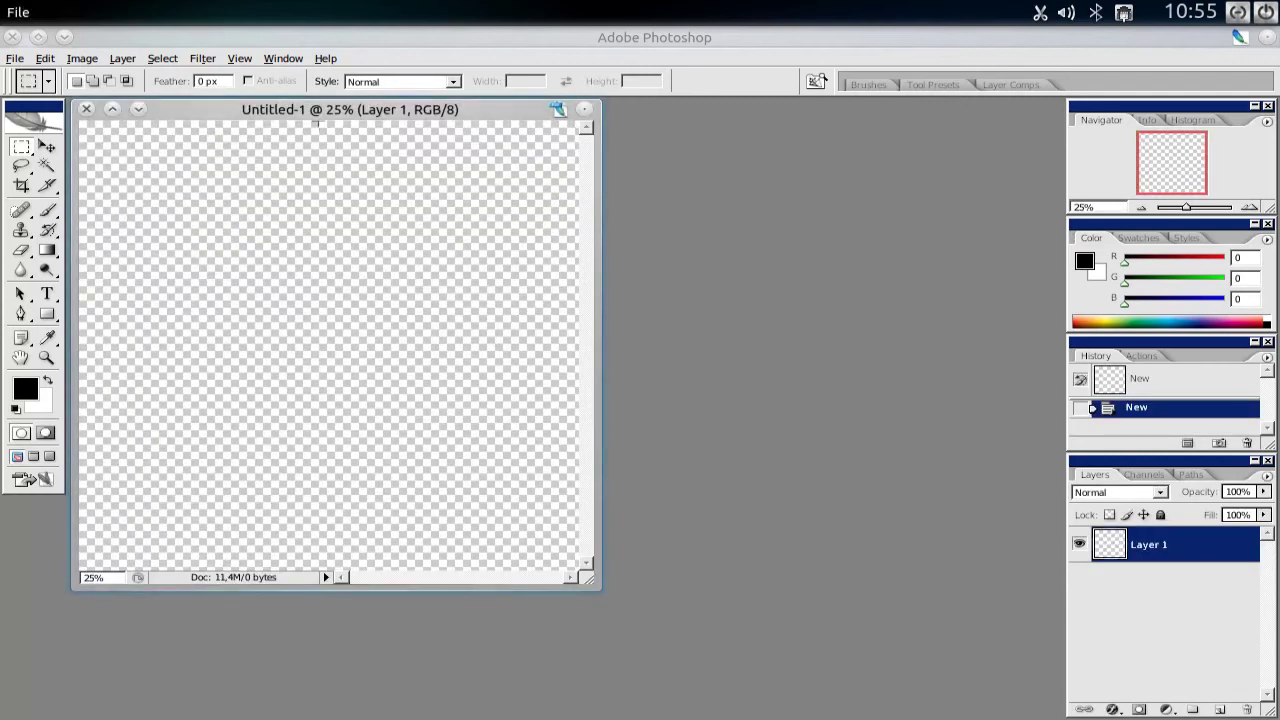
left_click_drag(590, 588, 1032, 703)
left_click(1220, 709)
left_click(1220, 709)
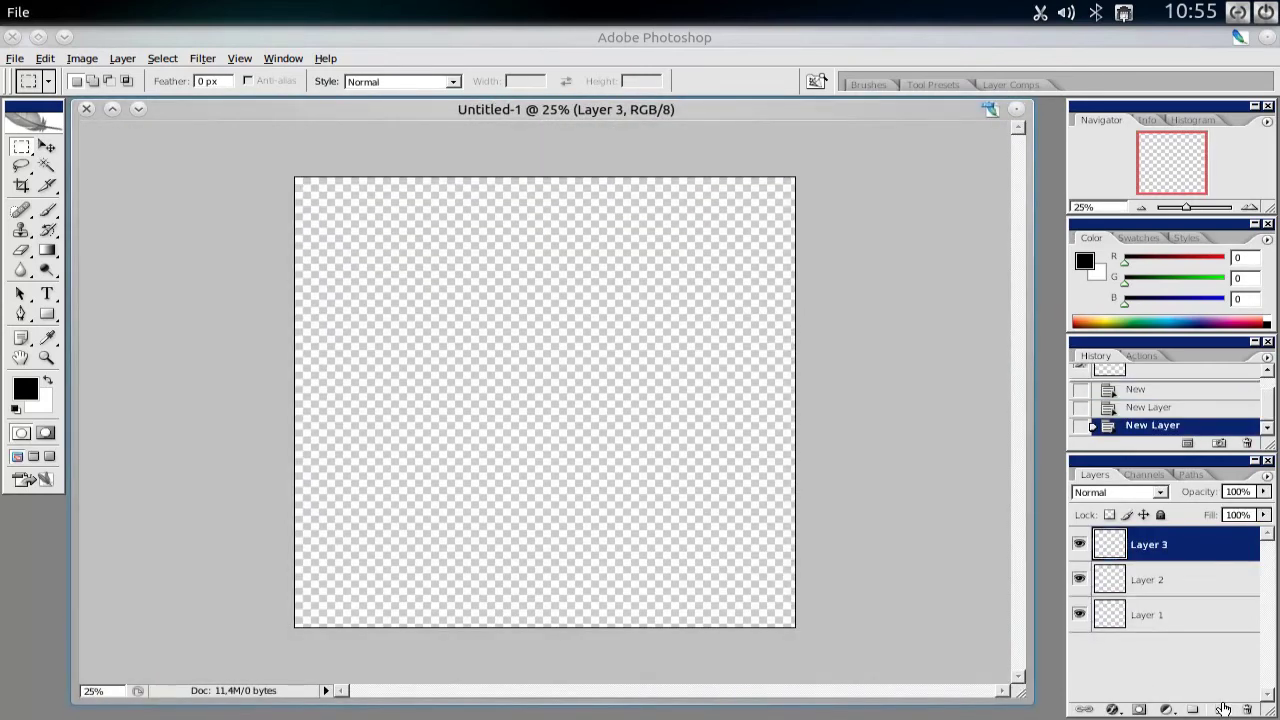
left_click(1220, 709)
left_click(1220, 709)
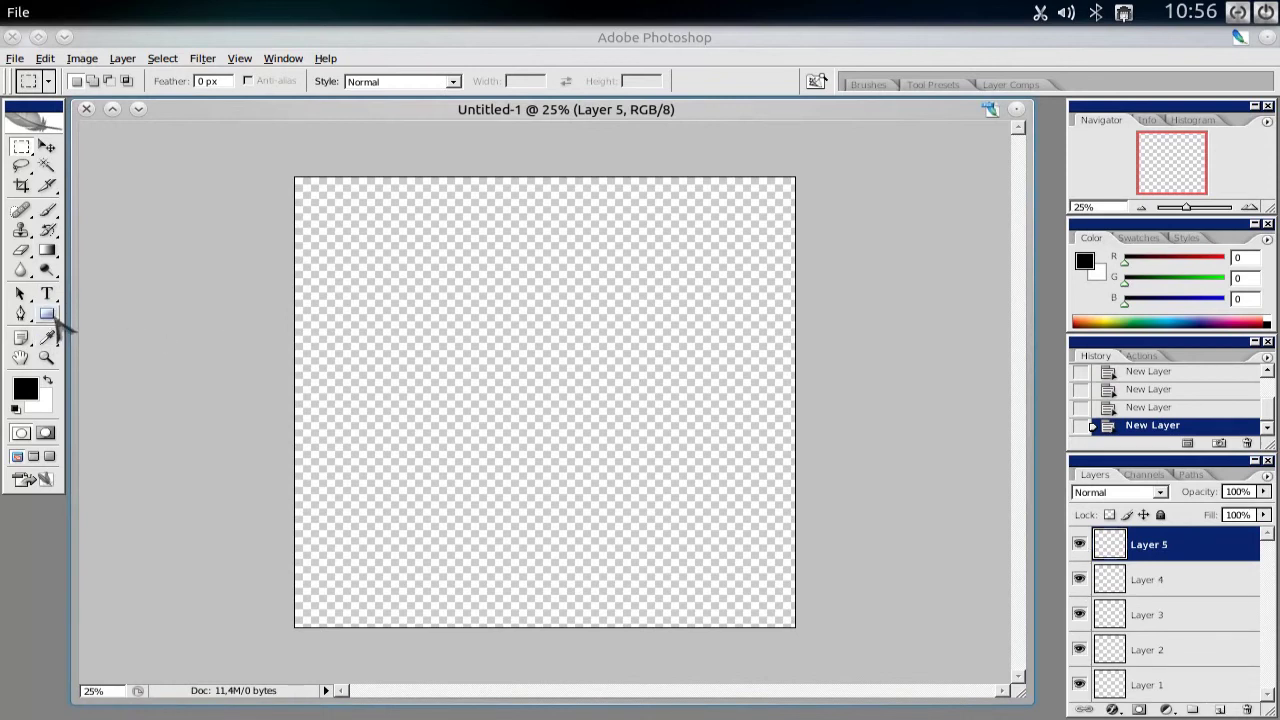
Draw seven overlapping black rectangles of varied sizes, bars and dashes across the canvas.
left_click(47, 314)
left_click_drag(363, 247, 524, 362)
left_click(1143, 611)
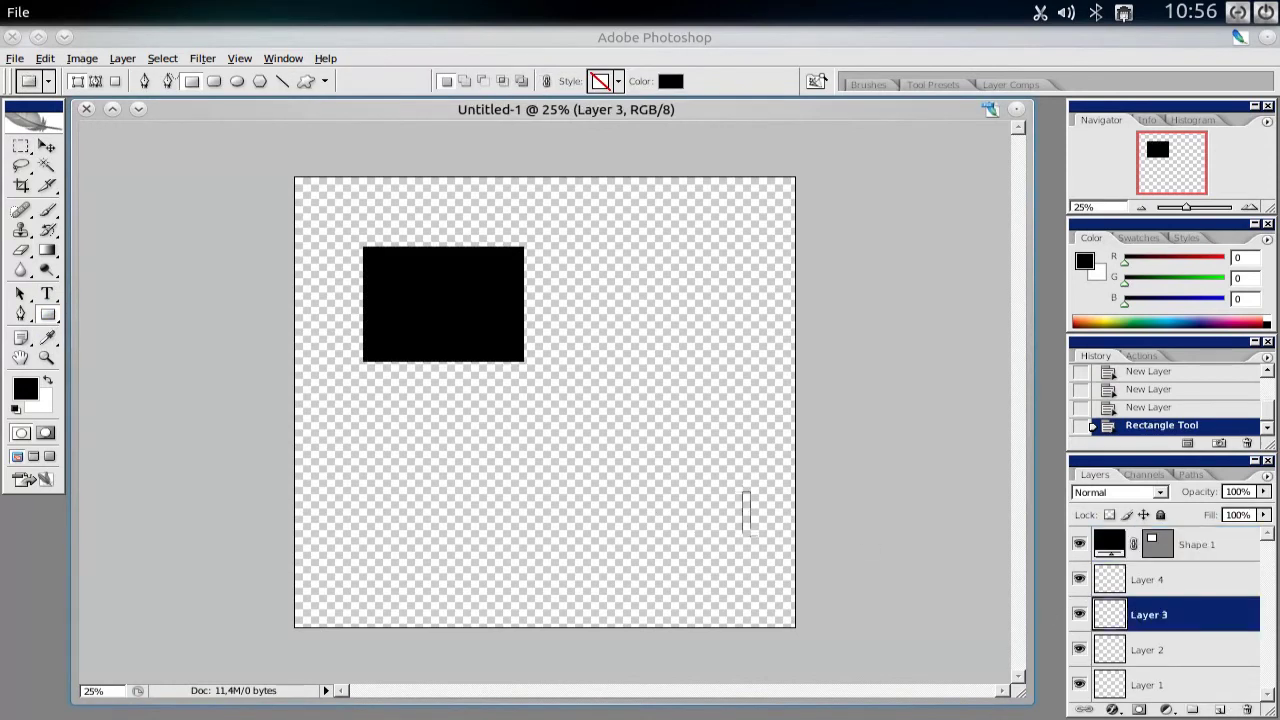
left_click_drag(743, 489, 431, 431)
mouse_move(560, 250)
left_mouse_down()
mouse_move(580, 443)
mouse_move(582, 432)
left_mouse_up()
mouse_move(323, 541)
left_mouse_down()
mouse_move(395, 571)
mouse_move(557, 345)
left_mouse_up()
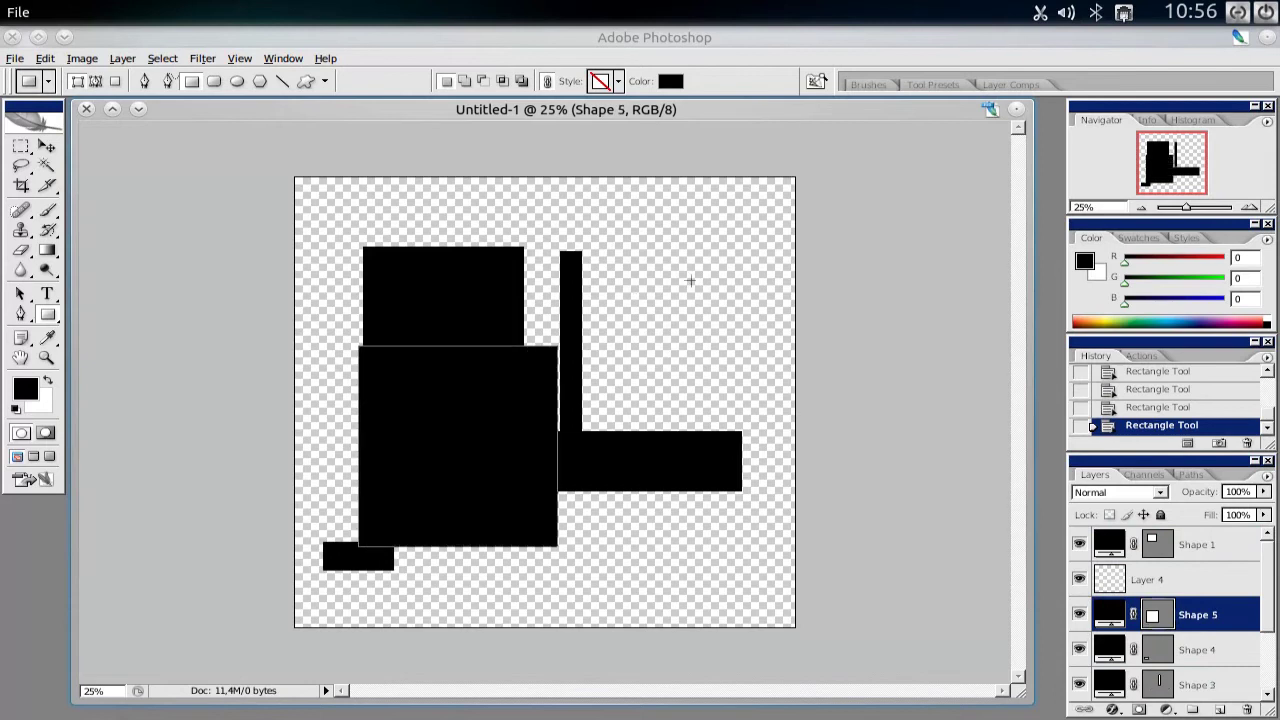
left_click_drag(695, 278, 709, 281)
left_click_drag(680, 348, 705, 500)
left_click_drag(656, 586, 547, 616)
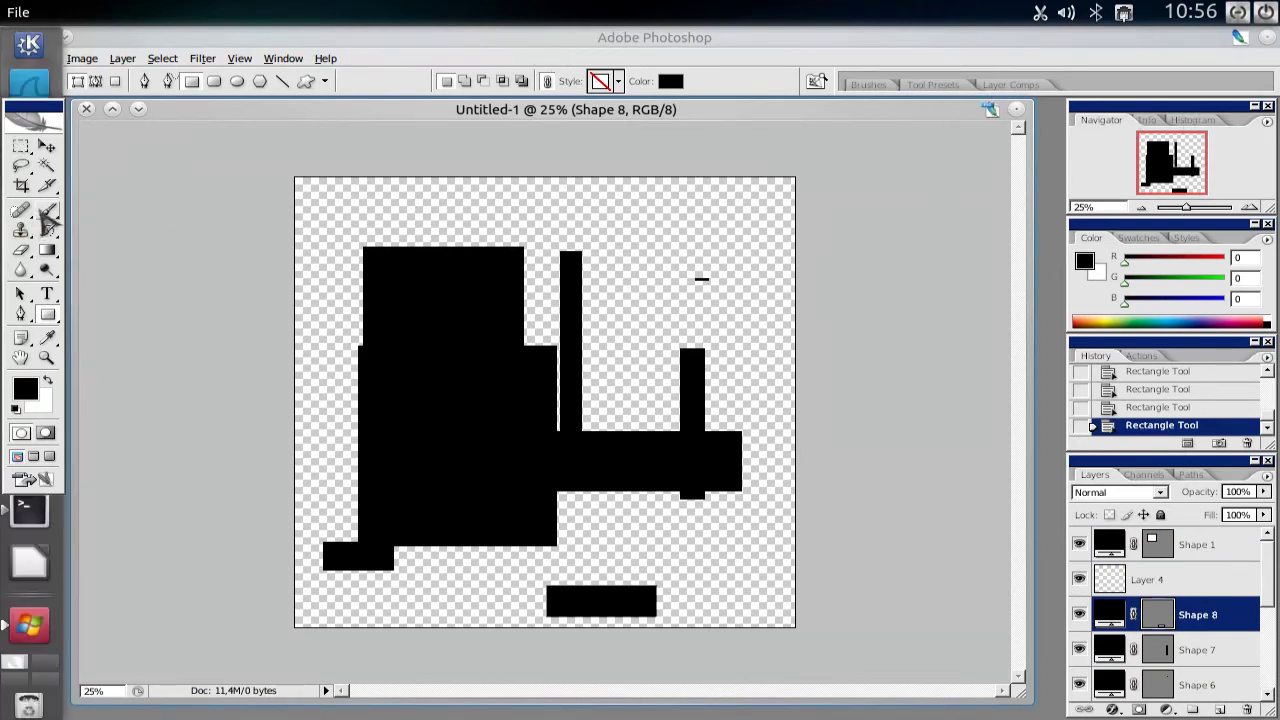
left_click(47, 210)
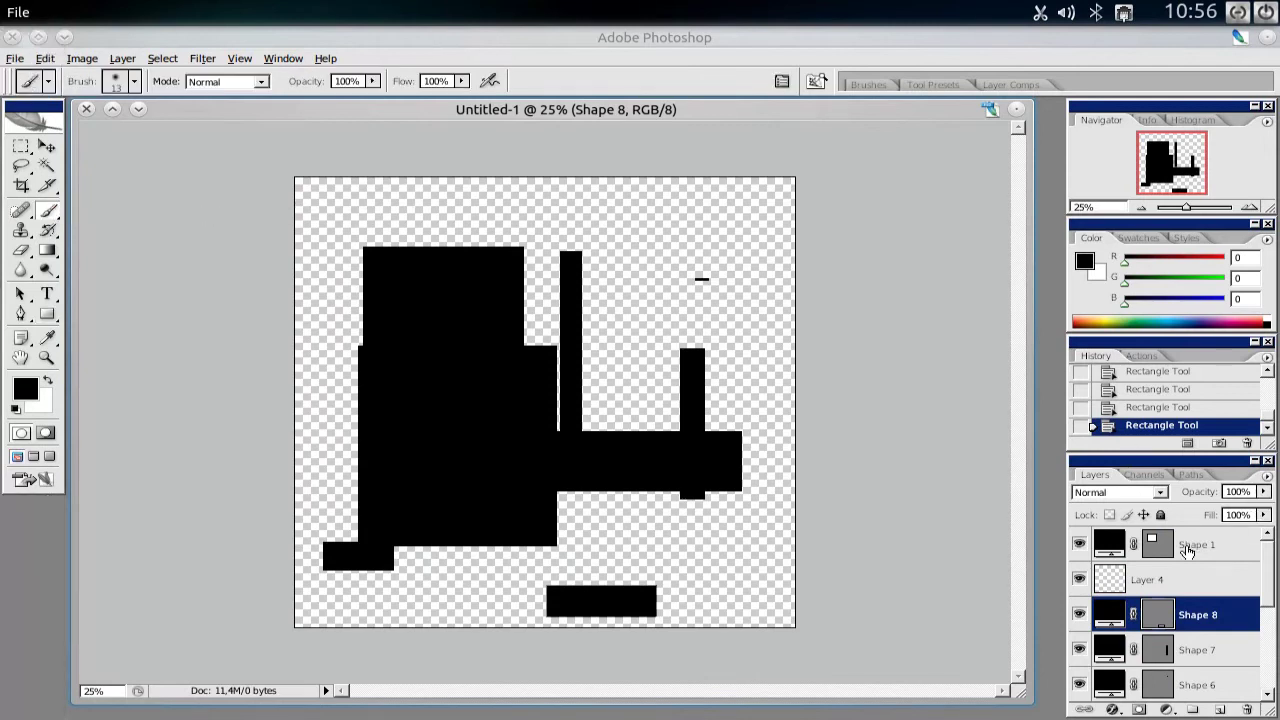
Paint seven freehand black strokes on Layer 4 looping over and around the rectangles.
left_click(1108, 574)
mouse_move(586, 172)
left_mouse_down()
mouse_move(585, 208)
mouse_move(700, 278)
left_mouse_up()
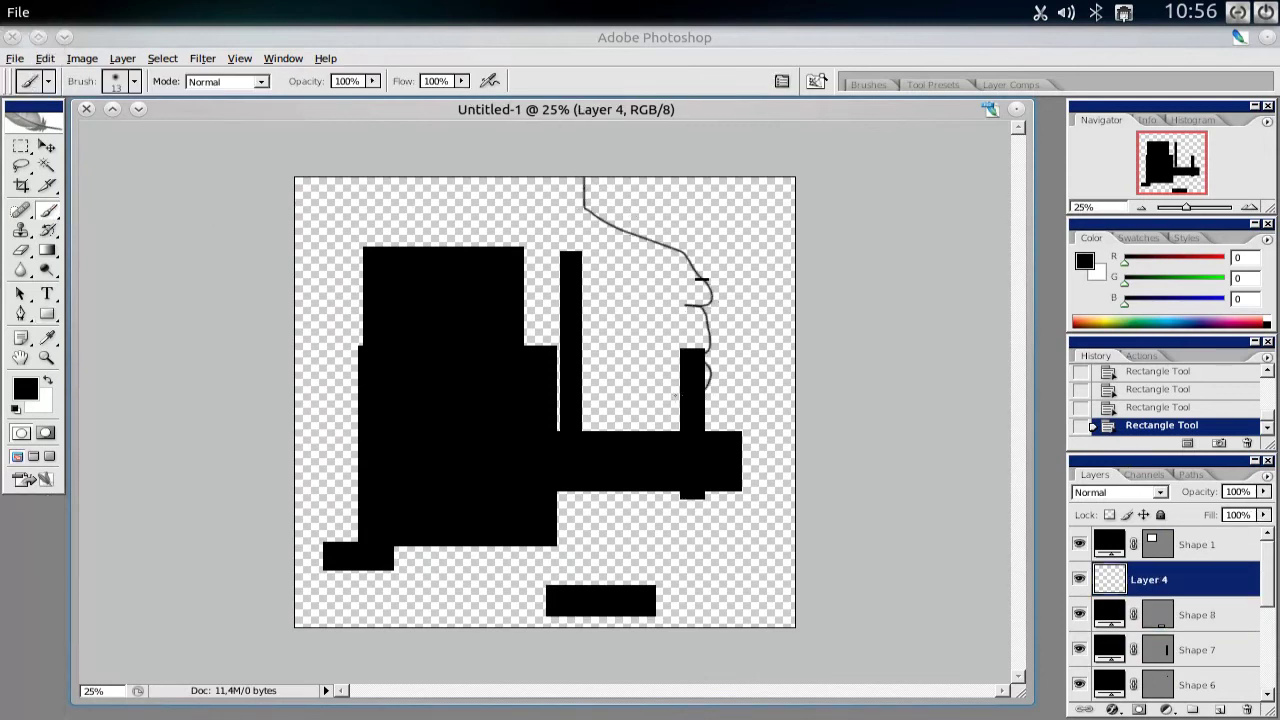
left_click_drag(676, 396, 641, 184)
mouse_move(563, 195)
left_mouse_down()
mouse_move(467, 197)
mouse_move(392, 224)
left_mouse_up()
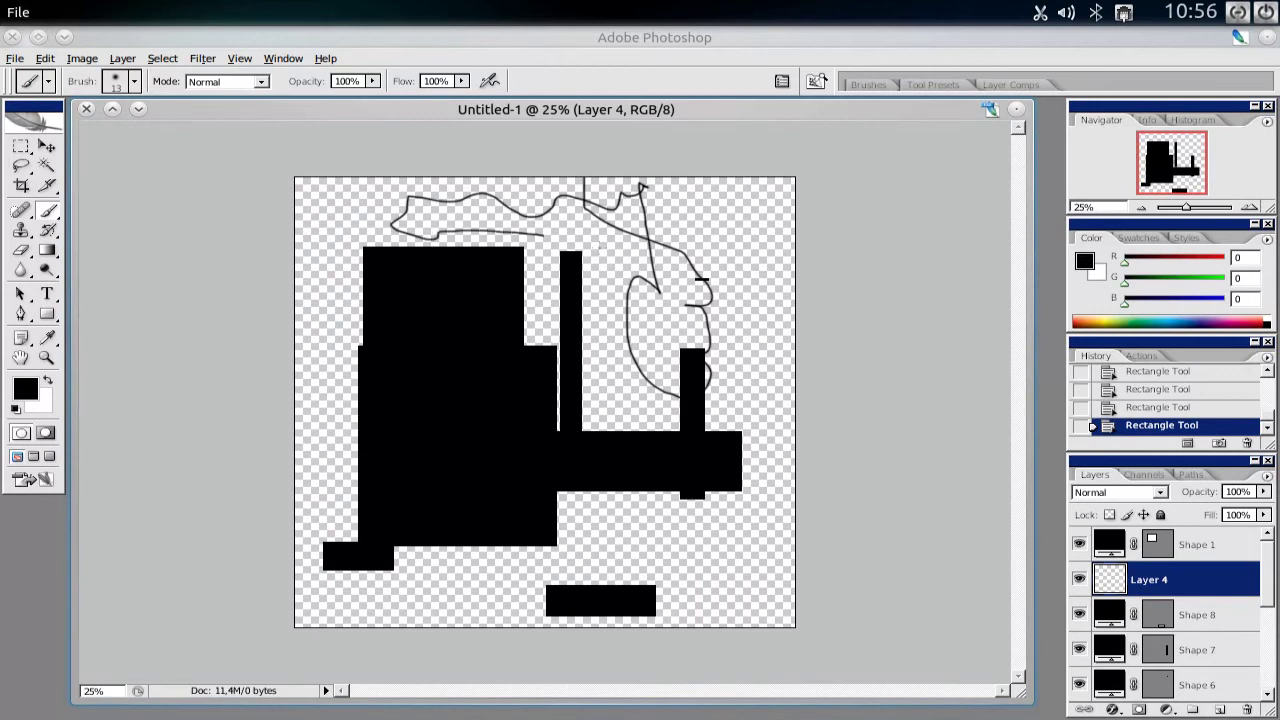
left_click_drag(544, 234, 672, 282)
left_click_drag(712, 350, 706, 550)
left_click_drag(560, 565, 620, 626)
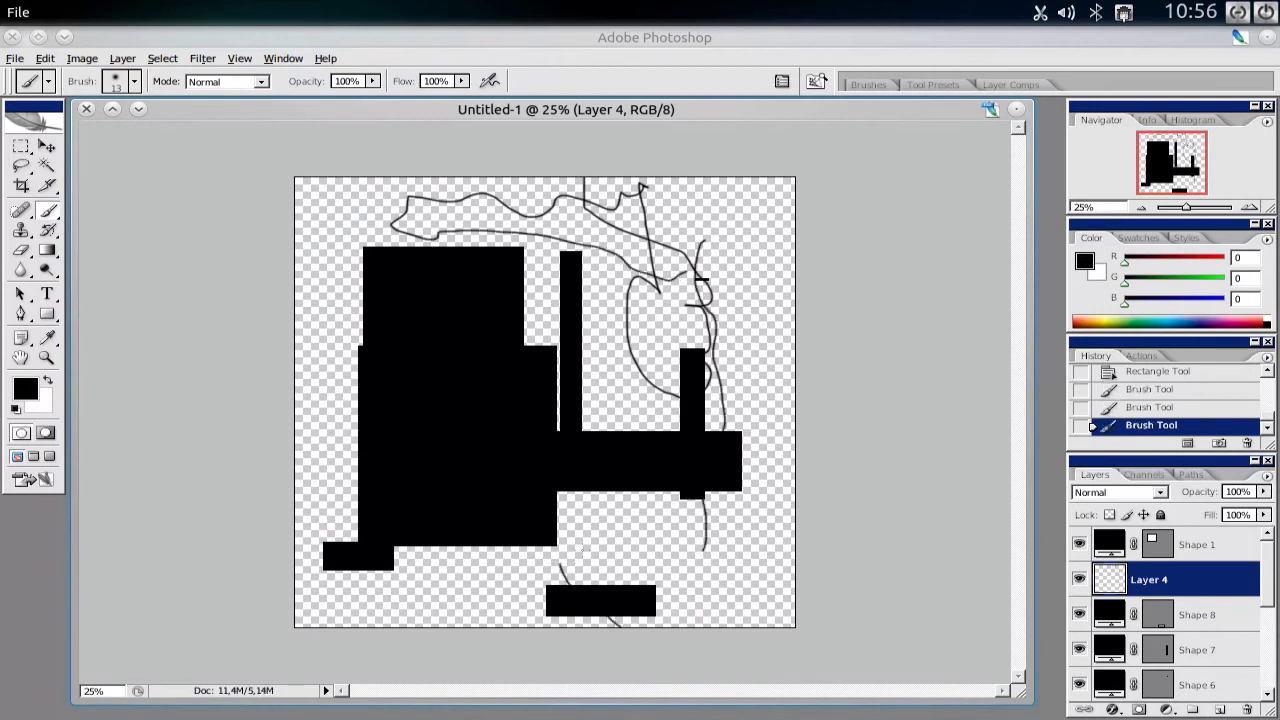
left_click_drag(590, 415, 585, 545)
mouse_move(2, 160)
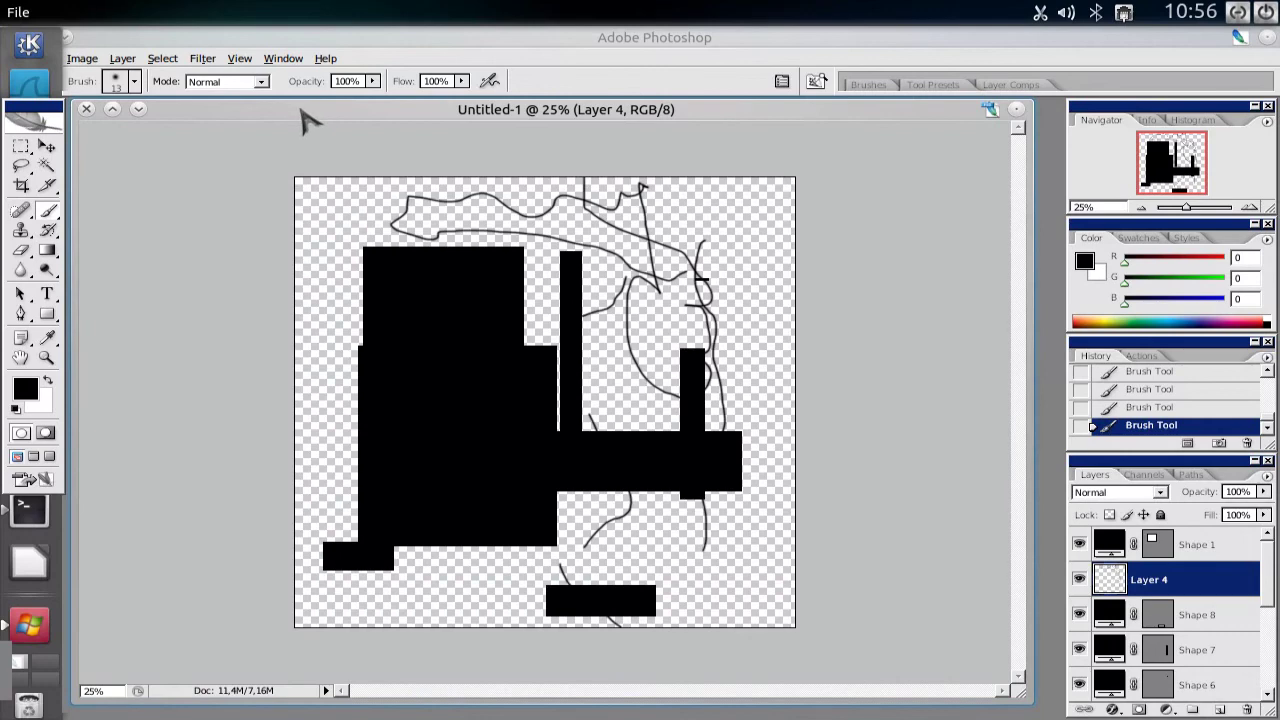
mouse_move(305, 118)
left_mouse_down()
mouse_move(329, 120)
mouse_move(314, 124)
left_mouse_up()
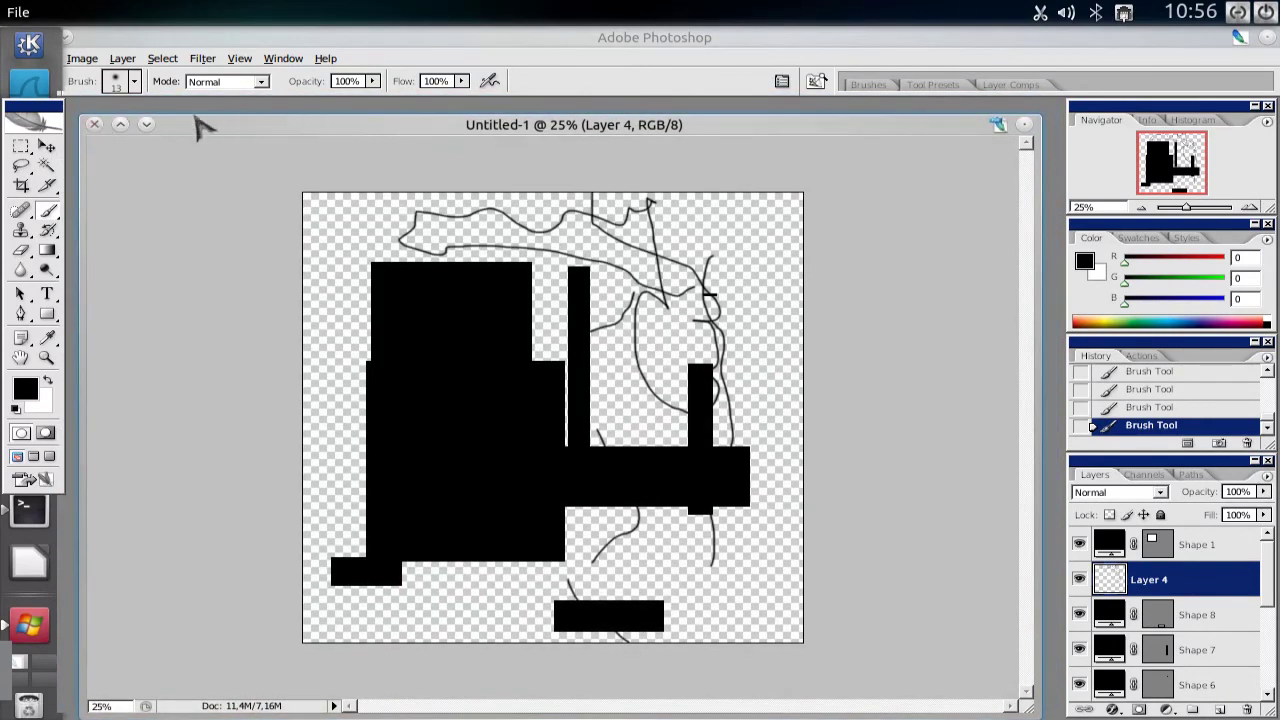